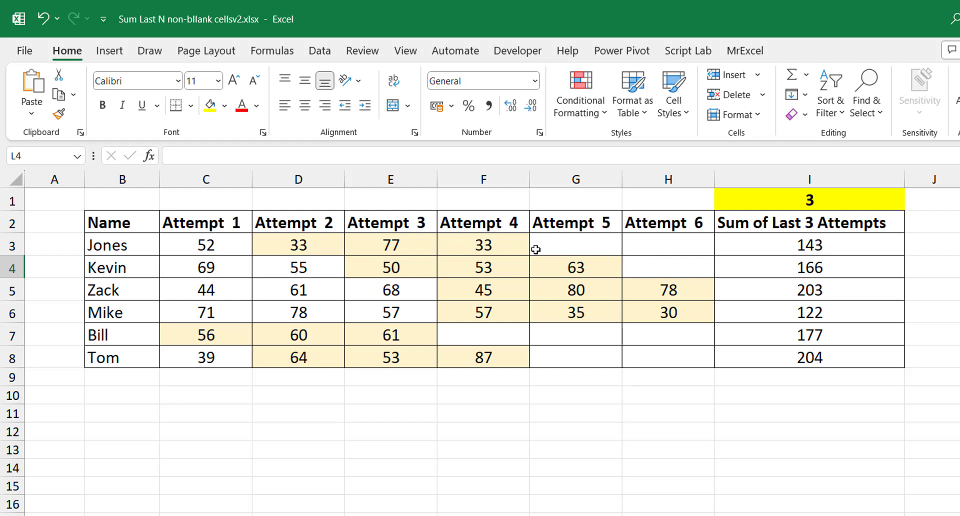
Select the last three filled attempts in D3:F3 and check them against their sum in I3.
{"action": "left_click", "coordinate": [509, 247]}
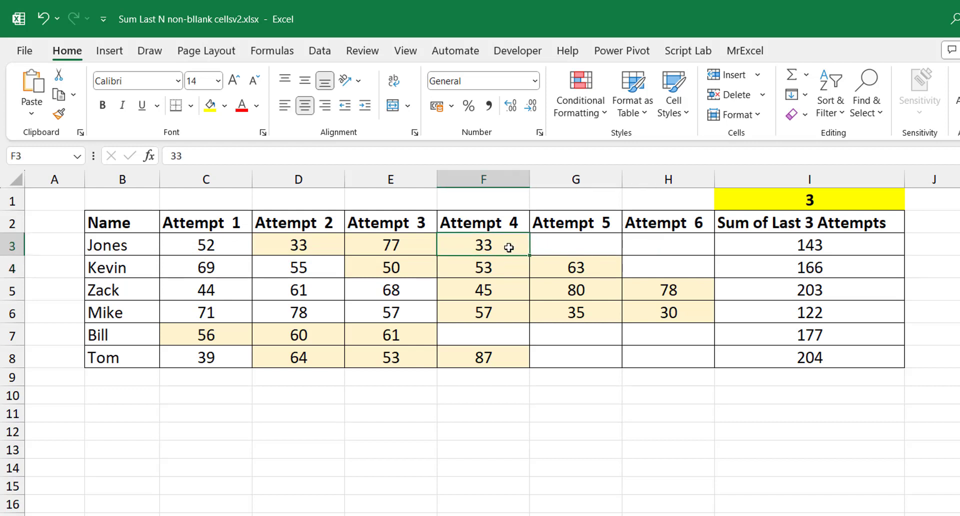
{"action": "left_click_drag", "start_coordinate": [509, 247], "coordinate": [322, 240]}
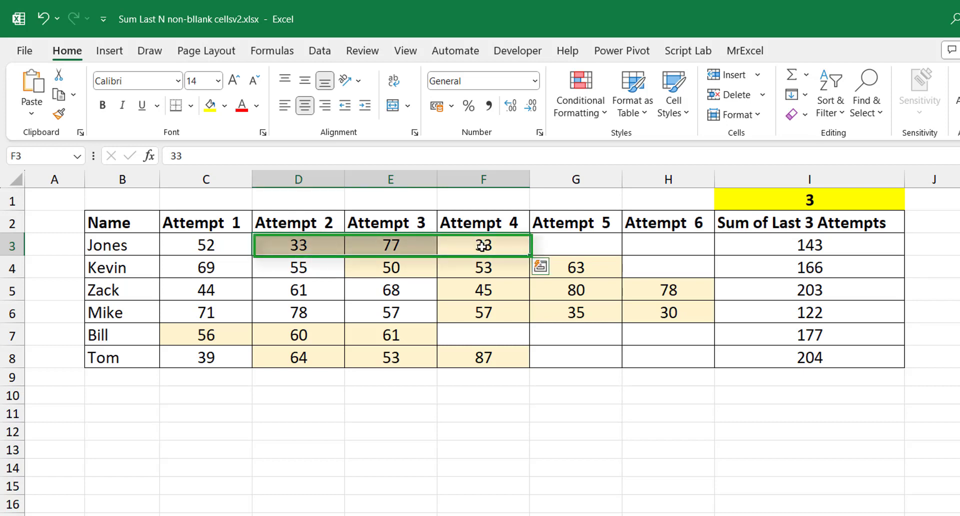
{"action": "left_click", "coordinate": [744, 251]}
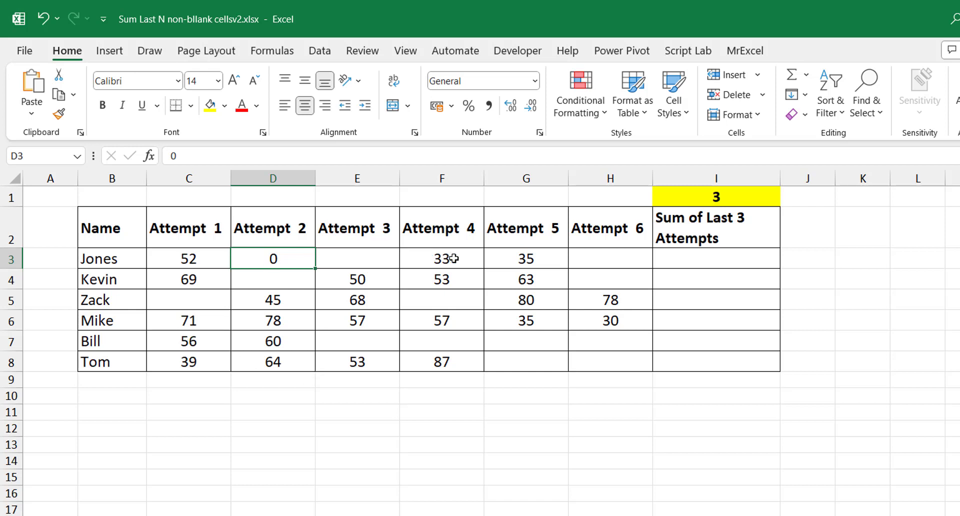
Select the last three non-blank attempts of row 3 together: G3, F3 and D3, including the zero.
{"action": "left_click", "coordinate": [500, 258]}
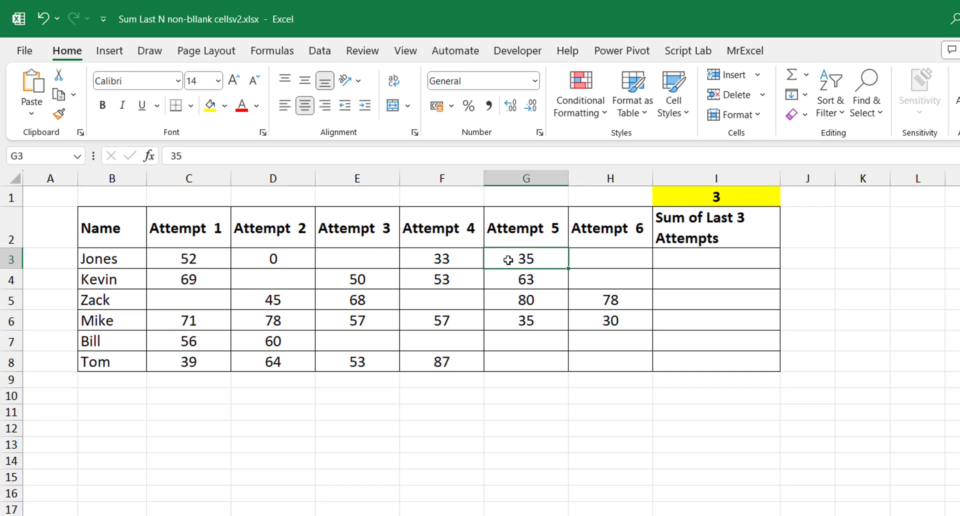
{"action": "left_click", "coordinate": [453, 257], "text": "ctrl"}
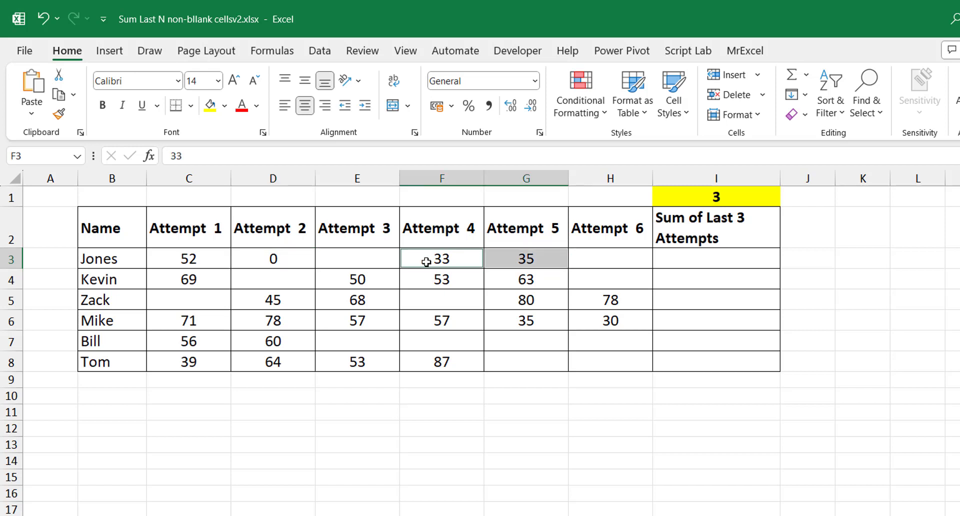
{"action": "left_click", "coordinate": [299, 256], "text": "ctrl"}
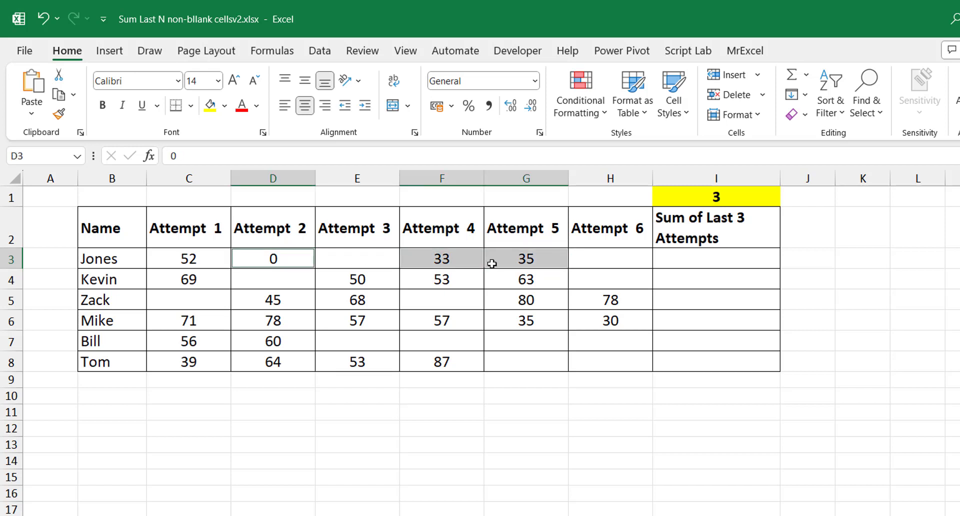
{"action": "left_click", "coordinate": [520, 261]}
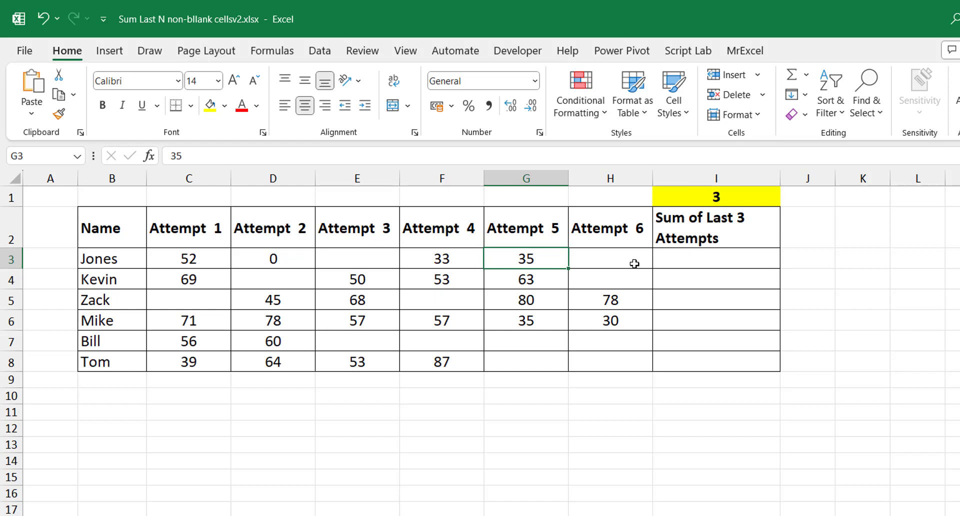
Enter =FILTER(C3:H3,C3:H3<>"") in I3 to return only the non-blank attempts of row 3.
{"action": "left_click", "coordinate": [695, 265]}
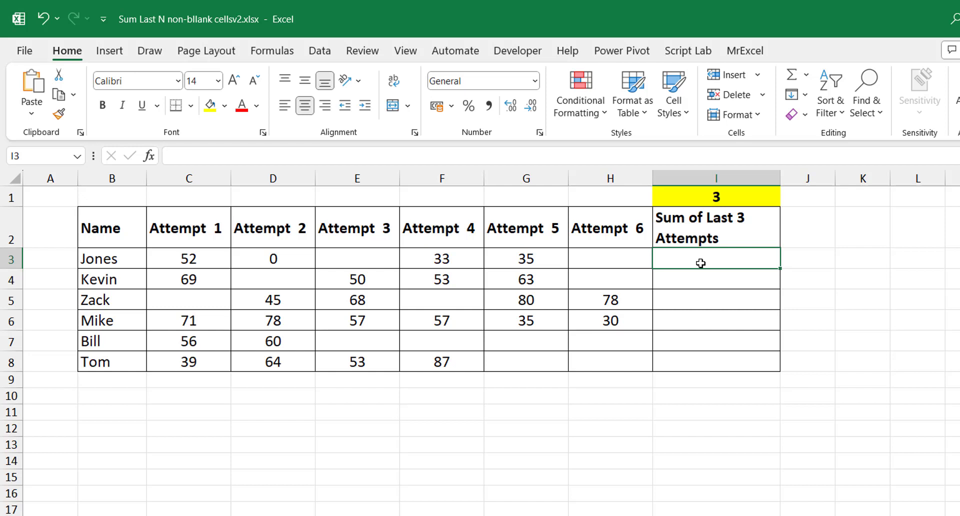
{"action": "type", "text": "=filter"}
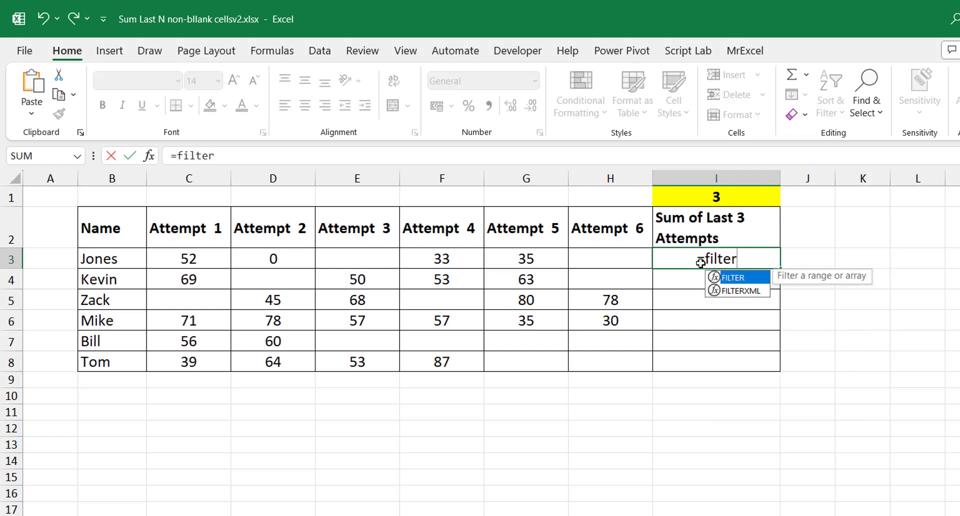
{"action": "key", "text": "Tab"}
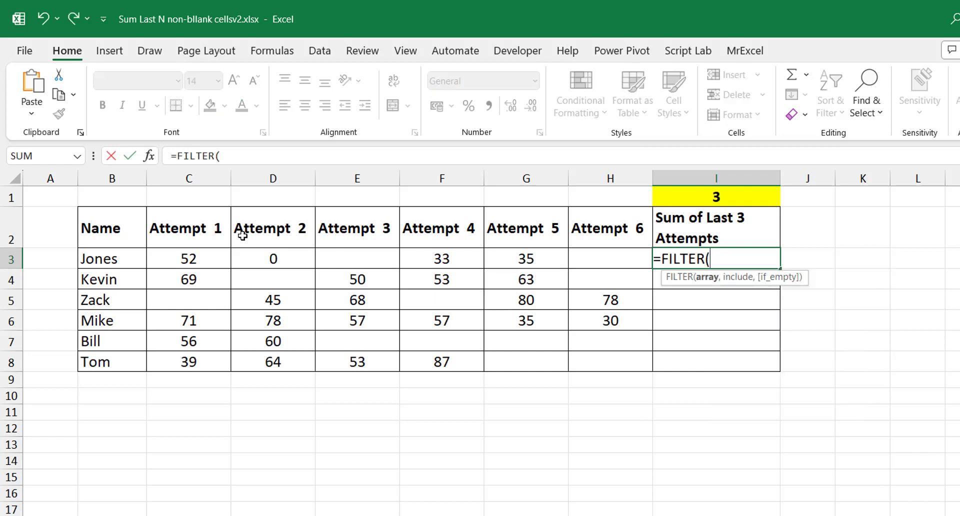
{"action": "left_click", "coordinate": [207, 263]}
{"action": "left_click_drag", "start_coordinate": [342, 266], "coordinate": [579, 264]}
{"action": "type", "text": ","}
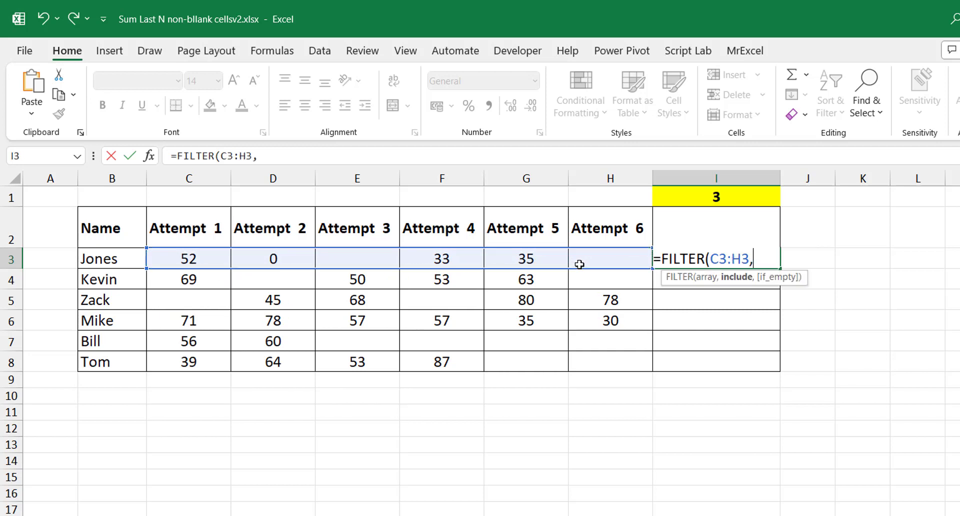
{"action": "left_click_drag", "start_coordinate": [207, 256], "coordinate": [580, 268]}
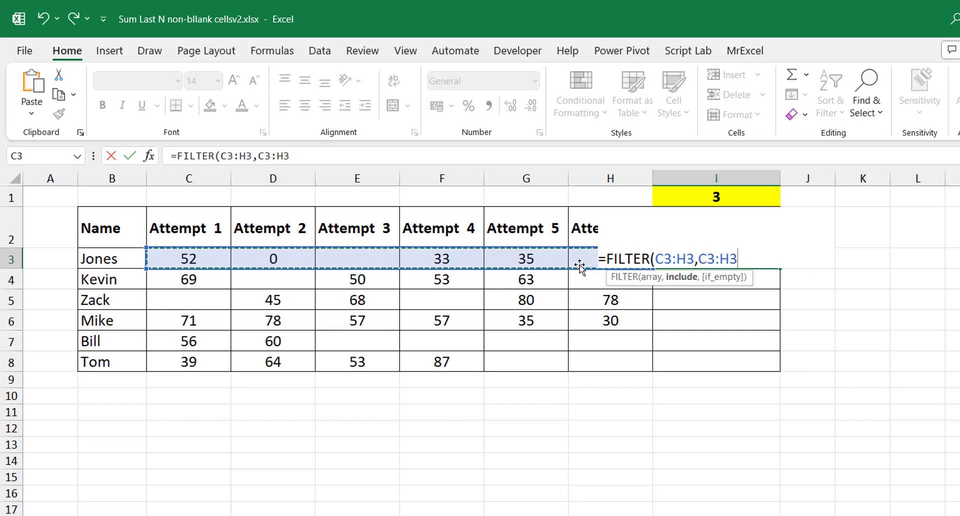
{"action": "type", "text": "<"}
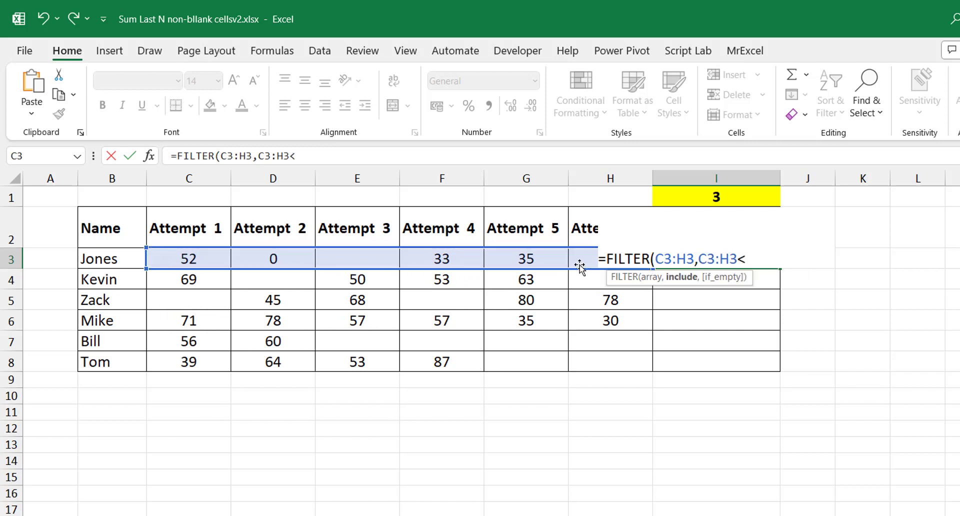
{"action": "type", "text": ">\"\")"}
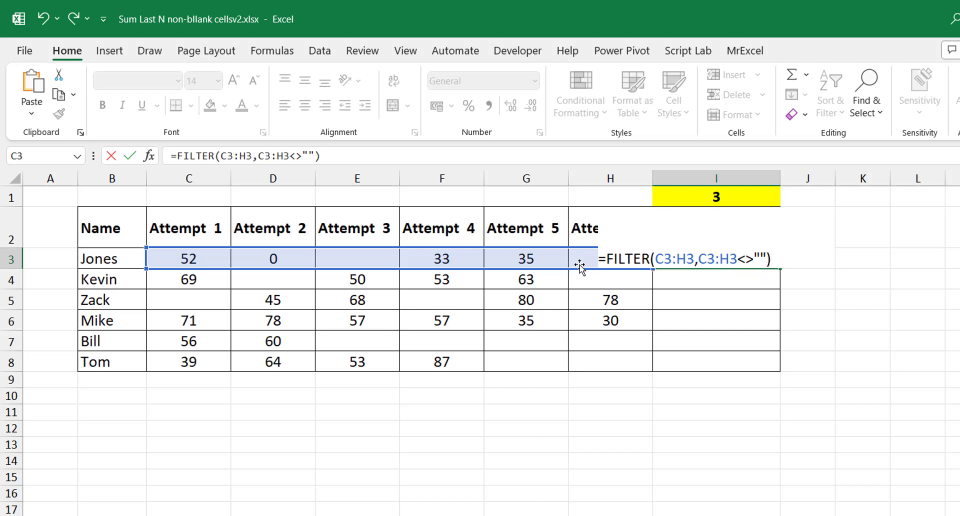
{"action": "key", "text": "ctrl+Return"}
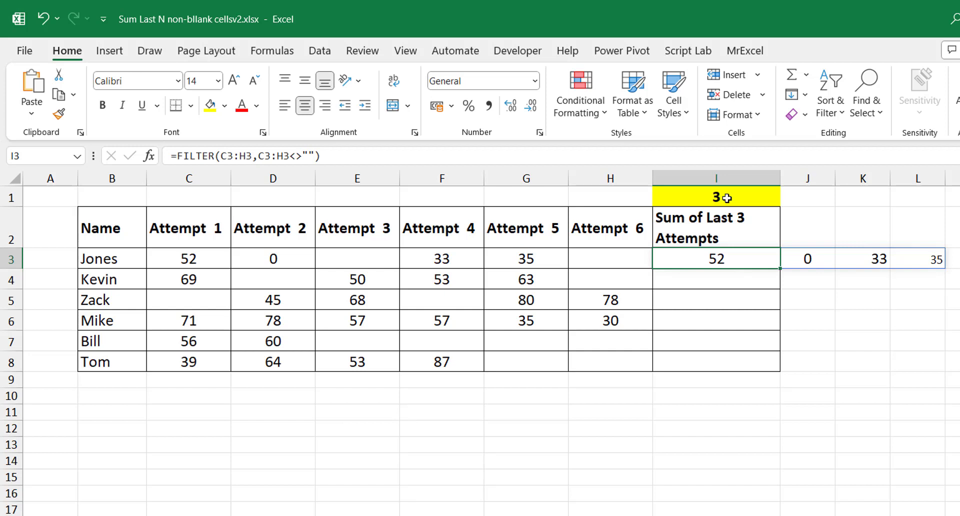
Wrap the I3 formula in TAKE, skipping the rows argument and using the absolute reference $I$1 for columns.
{"action": "left_click", "coordinate": [178, 156]}
{"action": "type", "text": "take("}
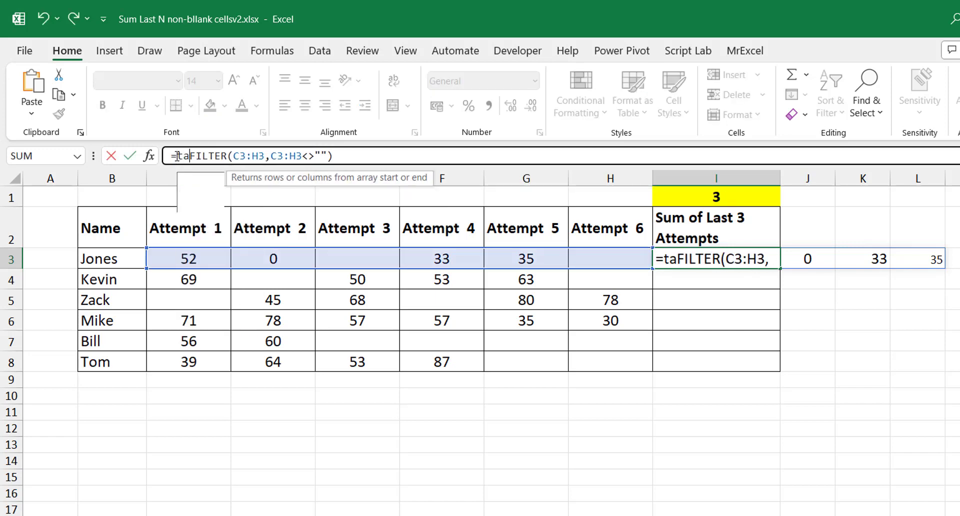
{"action": "left_click", "coordinate": [387, 158]}
{"action": "type", "text": ","}
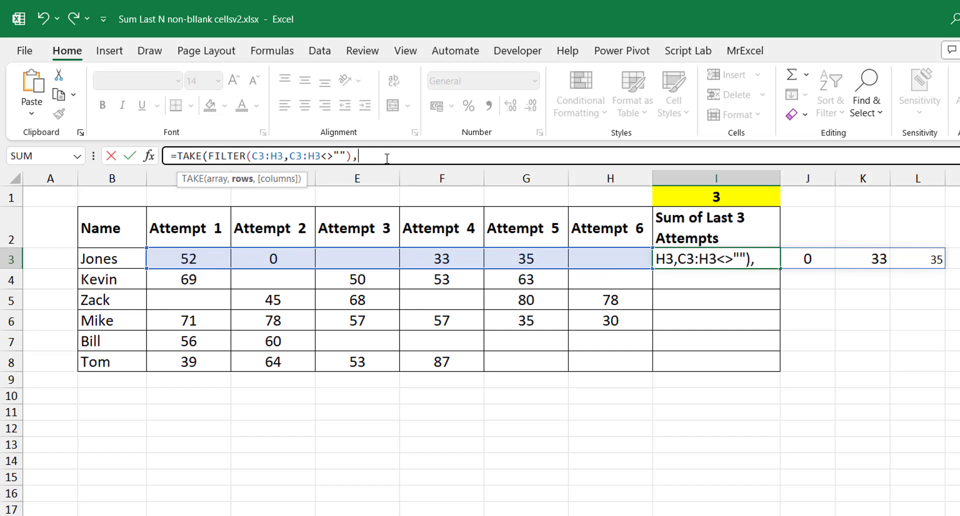
{"action": "type", "text": ","}
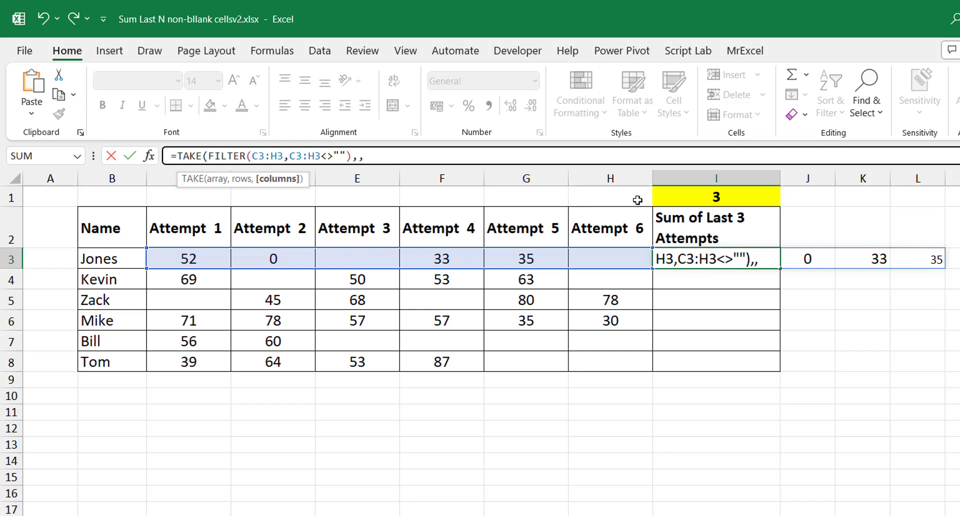
{"action": "left_click", "coordinate": [706, 202]}
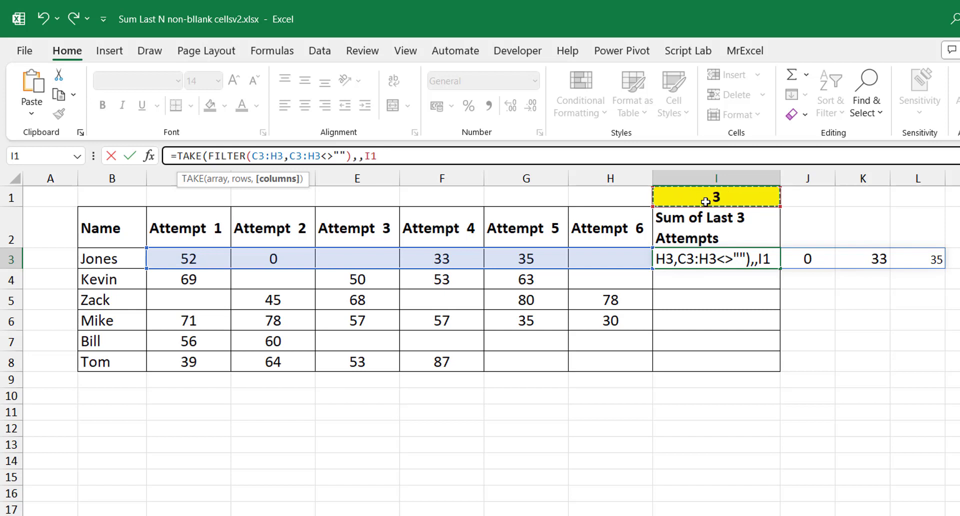
{"action": "key", "text": "F4"}
{"action": "type", "text": ")"}
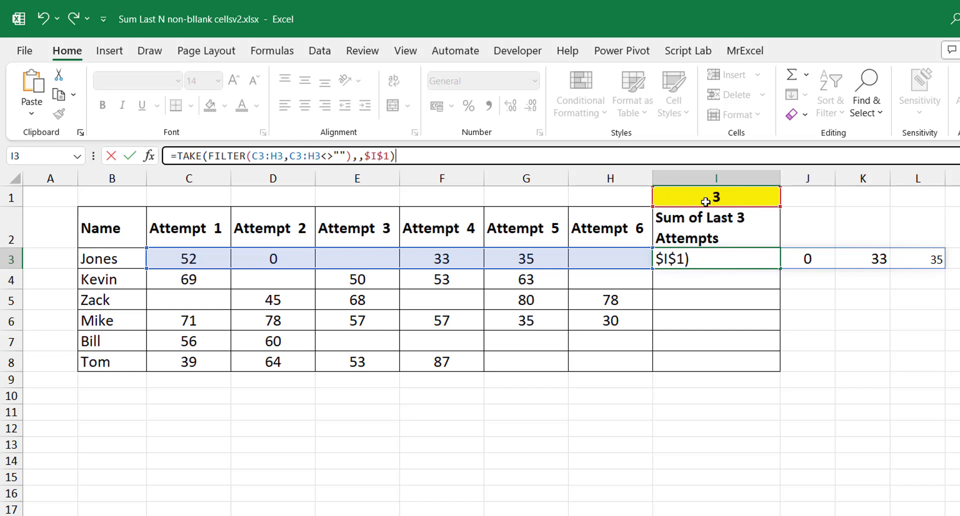
{"action": "key", "text": "ctrl+Return"}
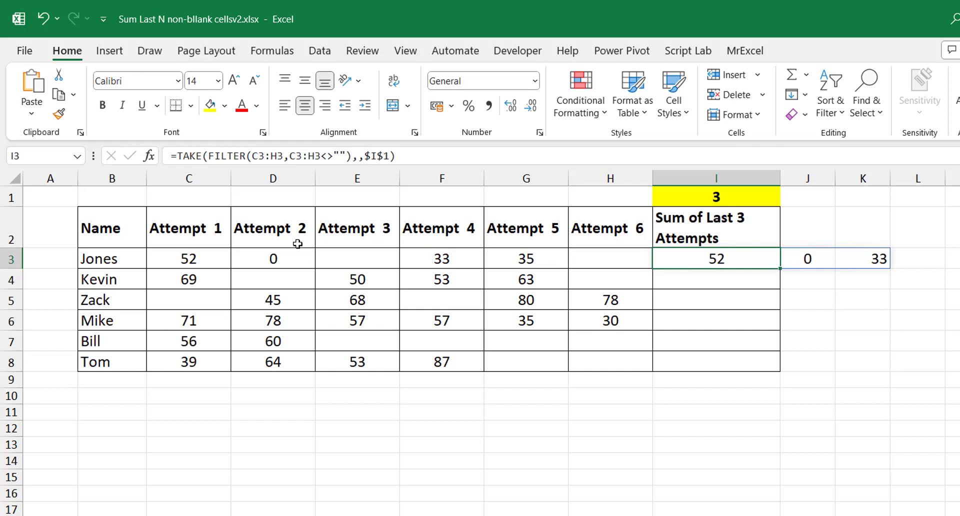
Make the TAKE columns argument in I3 negative, -$I$1, to take columns from the end.
{"action": "left_click", "coordinate": [368, 157]}
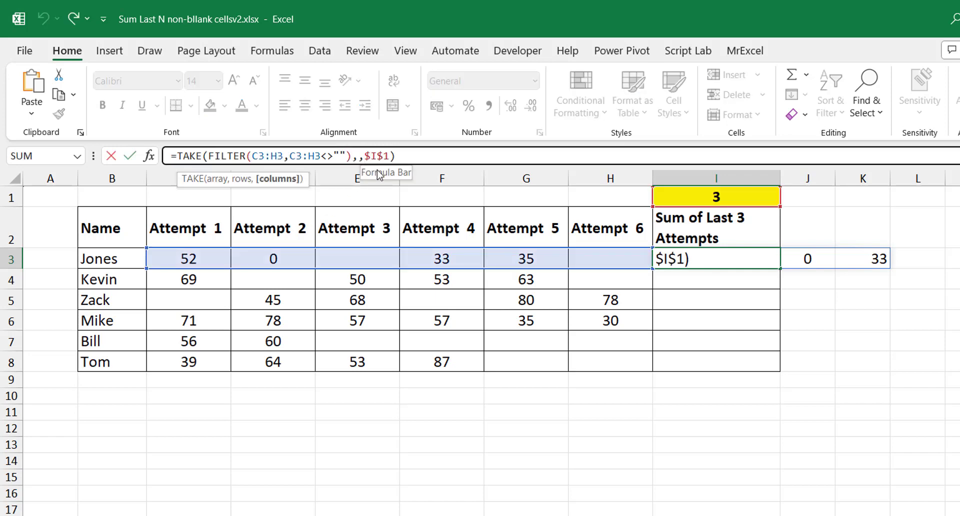
{"action": "type", "text": "-"}
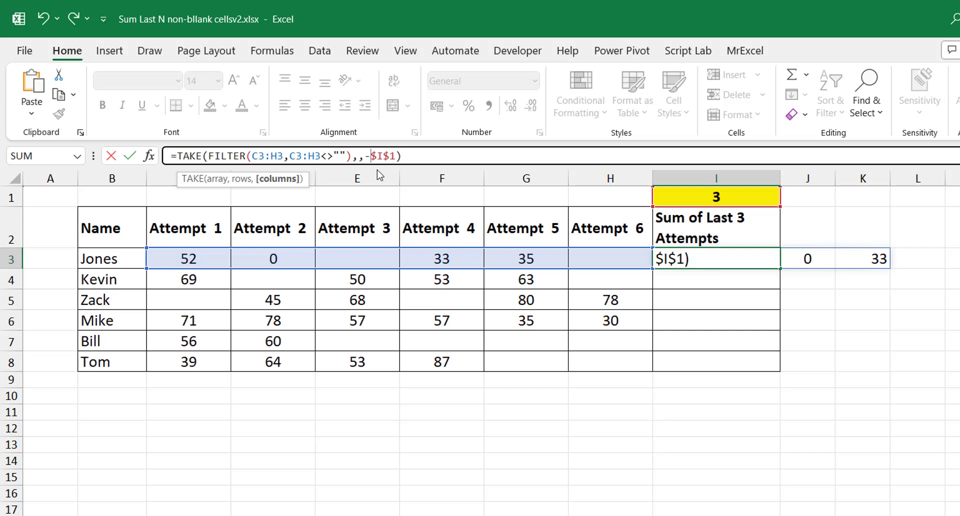
{"action": "key", "text": "ctrl+Return"}
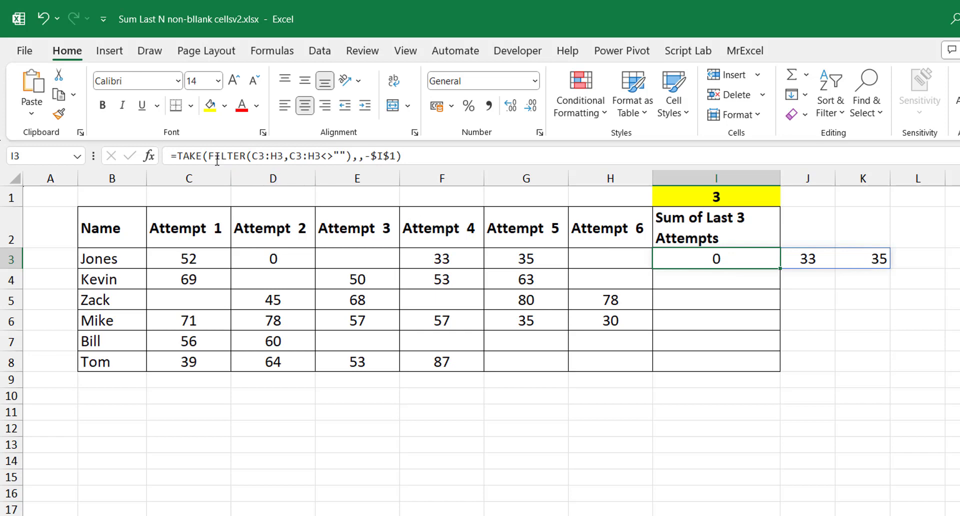
Wrap the I3 formula in SUM, giving =SUM(TAKE(FILTER(C3:H3,C3:H3<>""),,-$I$1)), and fill it down to I8.
{"action": "key", "text": "F2"}
{"action": "left_click", "coordinate": [180, 158]}
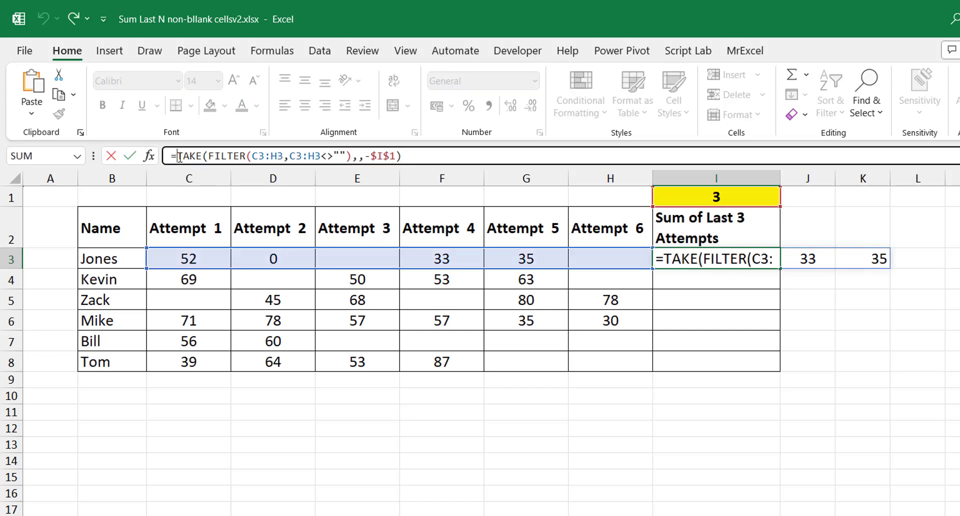
{"action": "type", "text": "sum("}
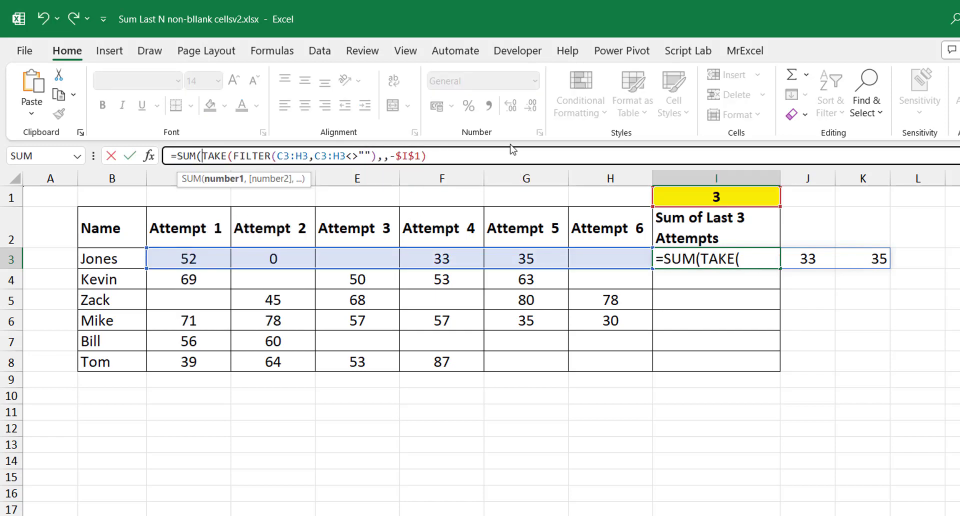
{"action": "left_click", "coordinate": [468, 150]}
{"action": "key", "text": "ctrl+Return"}
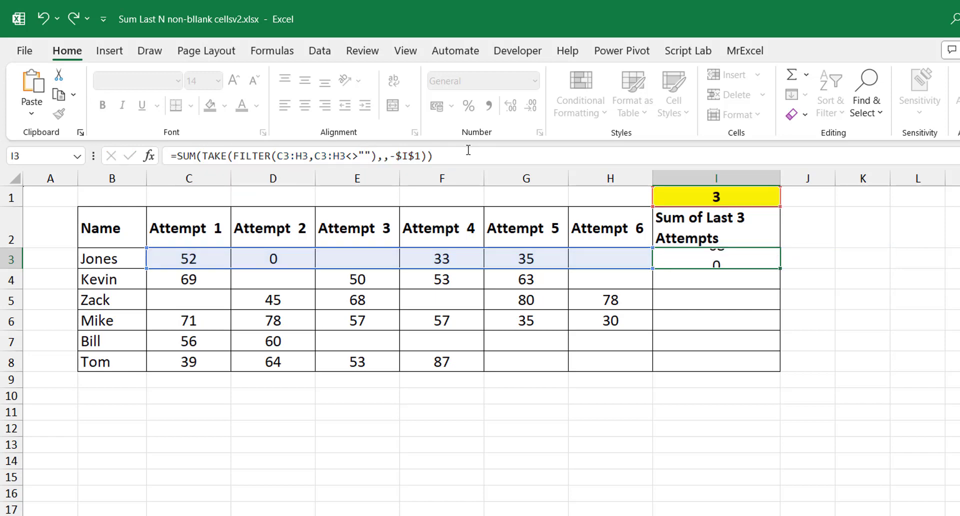
{"action": "double_click", "coordinate": [782, 269]}
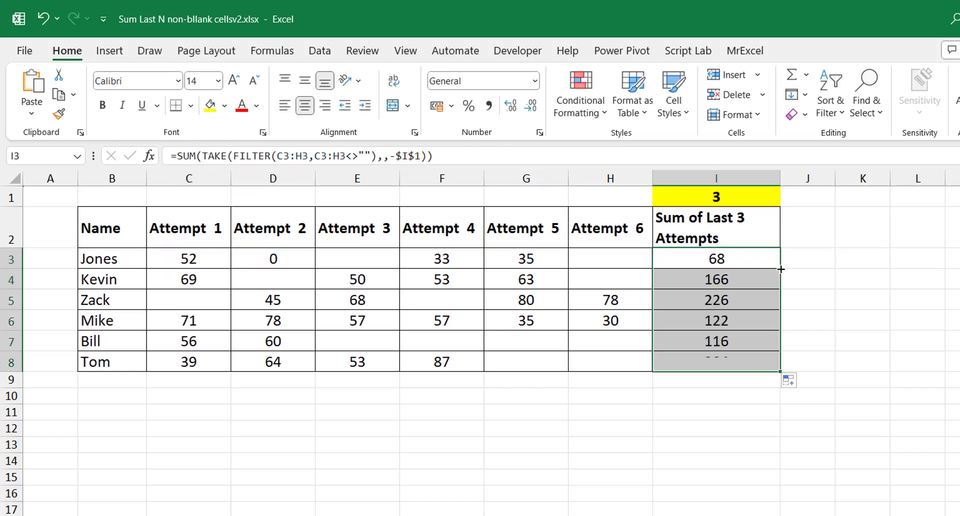
Inspect the formulas in I4 and I3, and trace the row 3 sum to the attempts in G3, F3 and D3.
{"action": "left_click", "coordinate": [723, 283]}
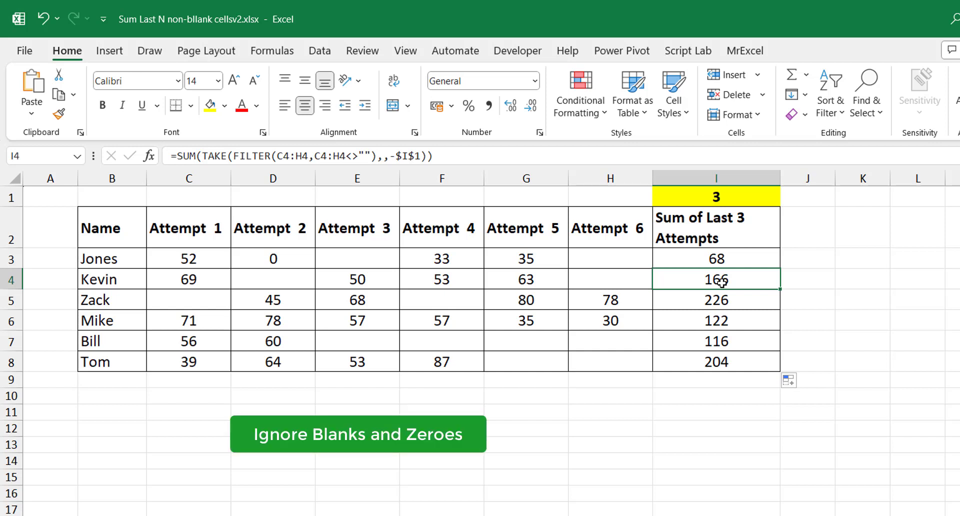
{"action": "left_click", "coordinate": [734, 260]}
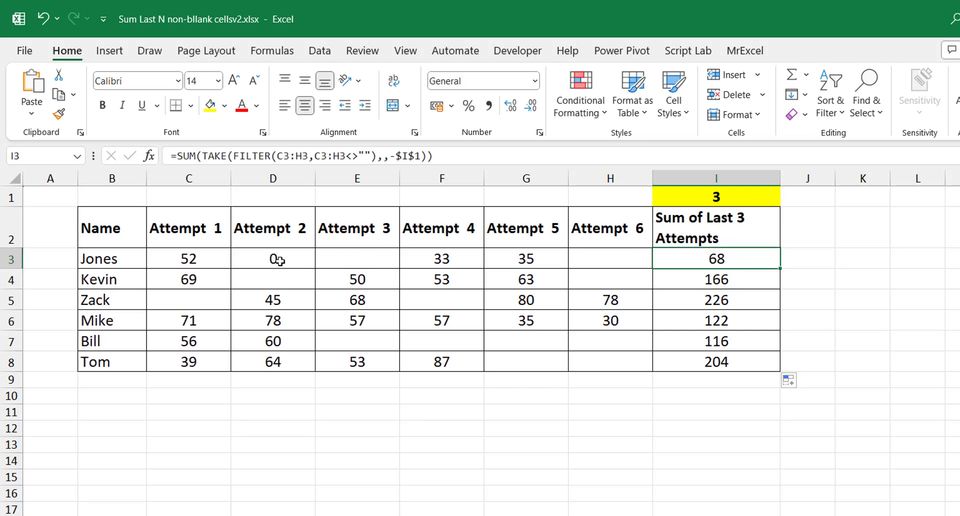
{"action": "left_click", "coordinate": [522, 264]}
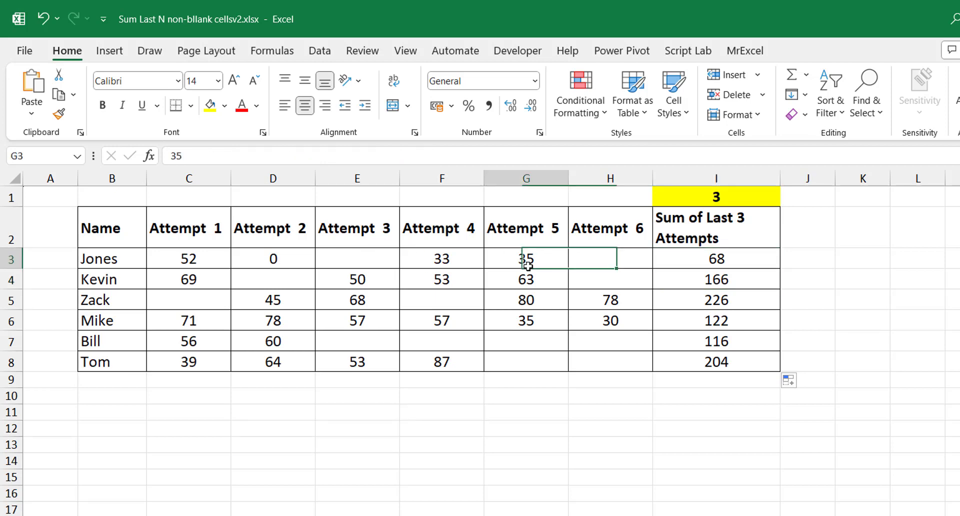
{"action": "left_click", "coordinate": [457, 263], "text": "ctrl"}
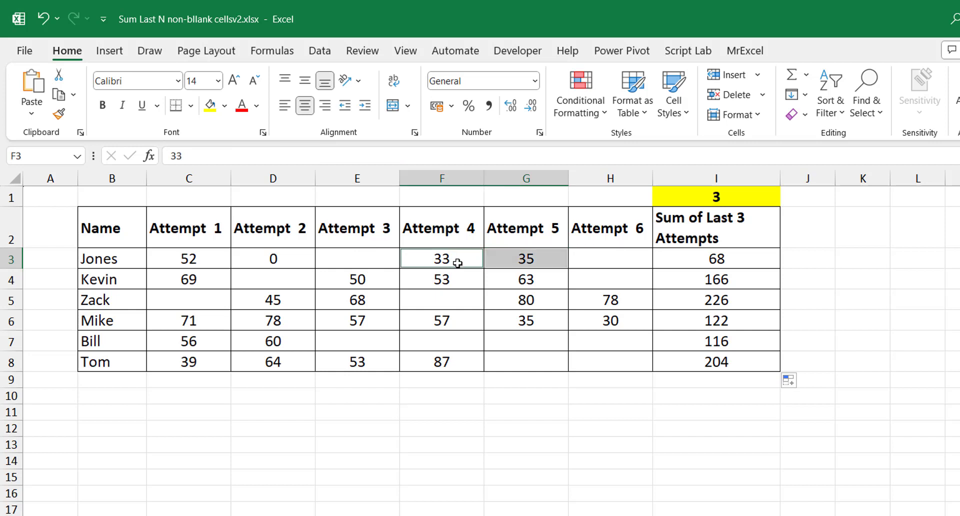
{"action": "left_click", "coordinate": [277, 257], "text": "ctrl"}
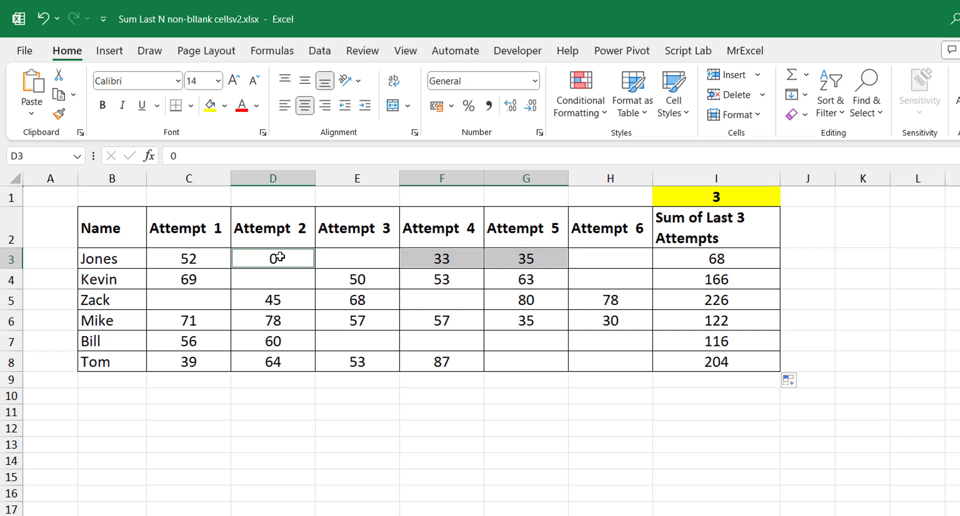
{"action": "left_click", "coordinate": [278, 257]}
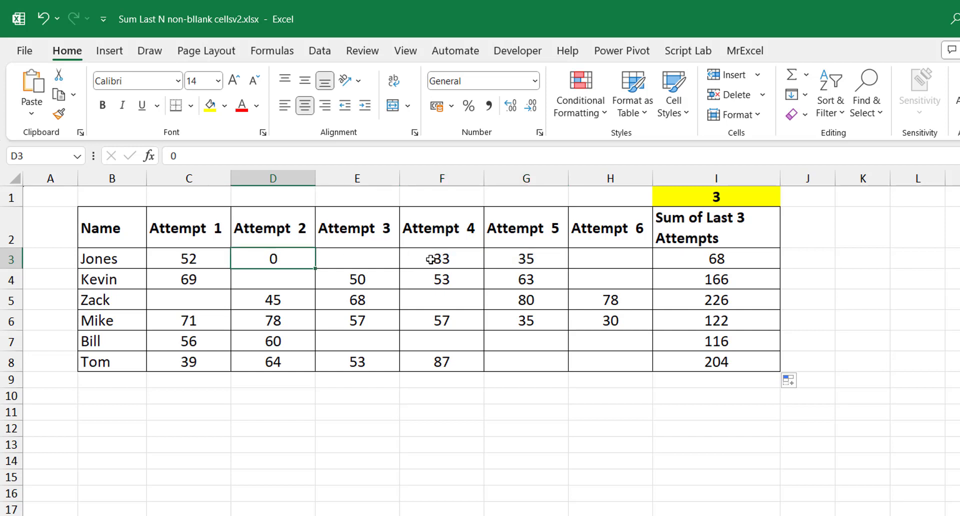
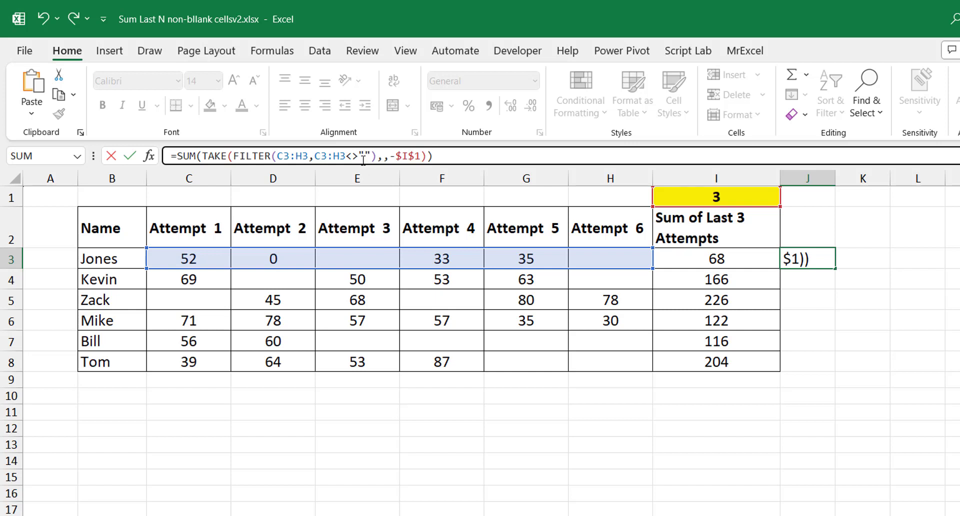
Enter =SUM(TAKE(FILTER(C3:H3,C3:H3<>""),,-$I$1)) in J3.
{"action": "key", "text": "ctrl+Return"}
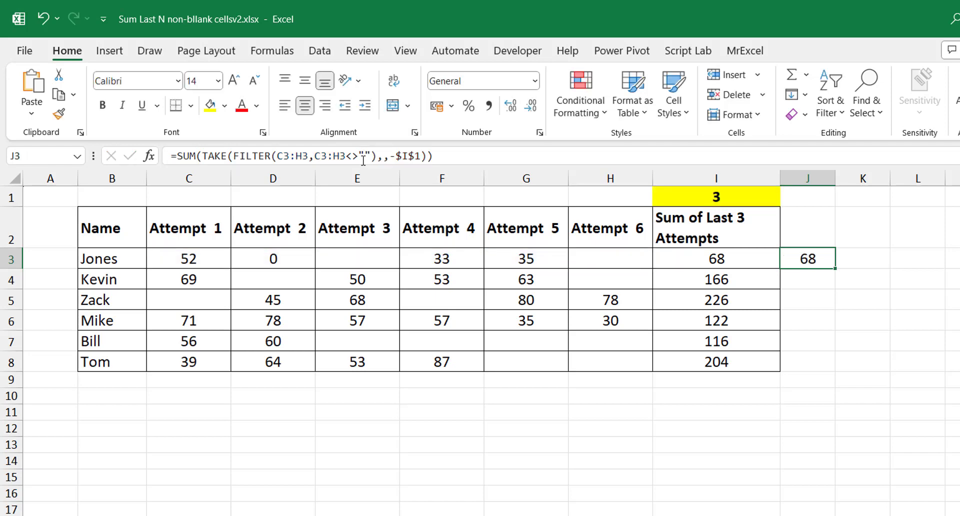
Test whether D3 equals zero with =D3=0 in D10, and copy the test to E10 to check the blank cell E3.
{"action": "left_click", "coordinate": [272, 390]}
{"action": "type", "text": "="}
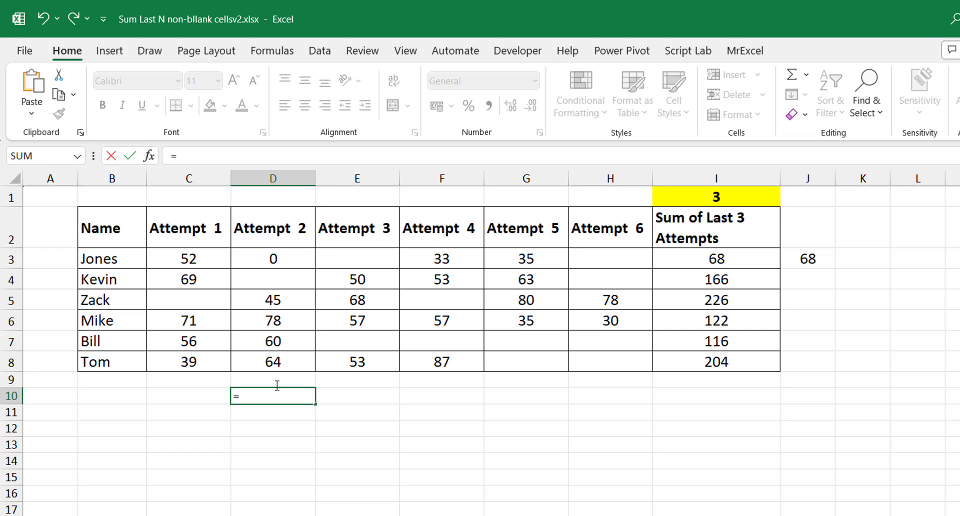
{"action": "left_click", "coordinate": [281, 260]}
{"action": "type", "text": "=0"}
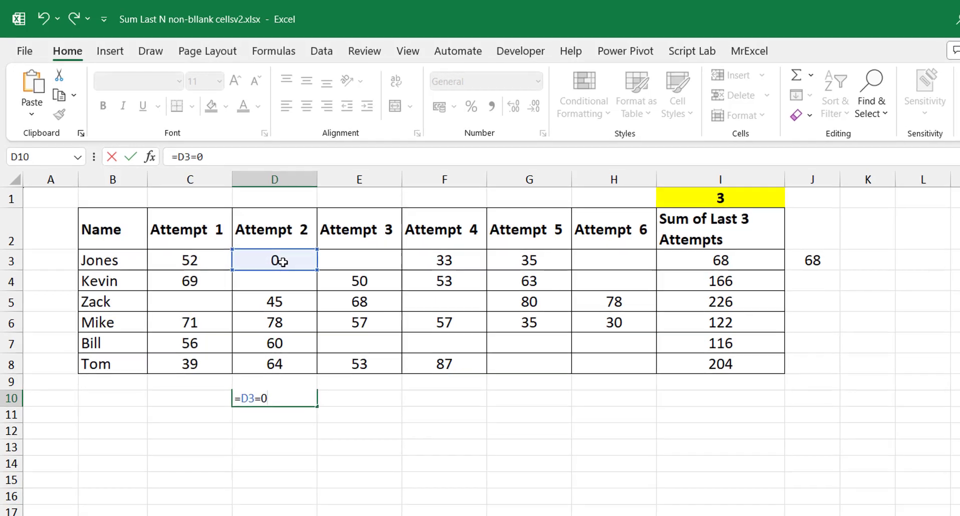
{"action": "key", "text": "ctrl+Return"}
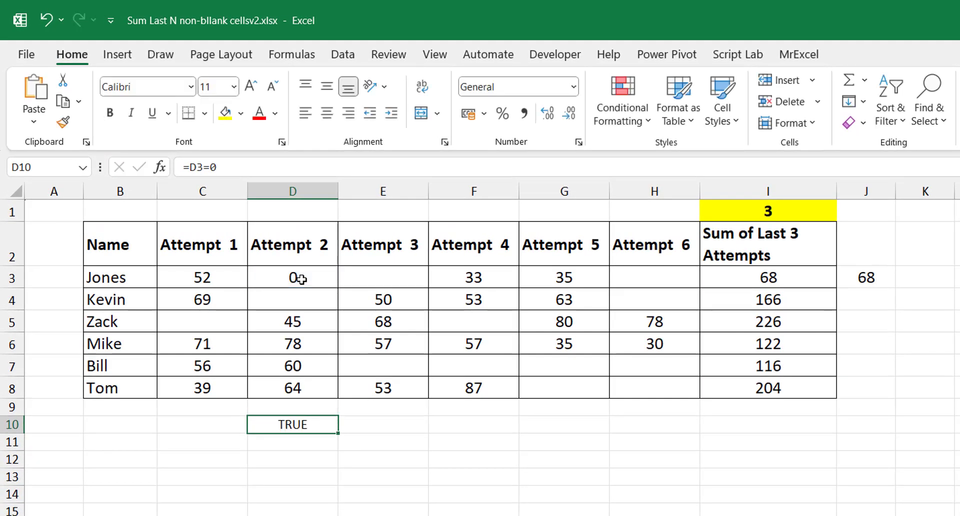
{"action": "key", "text": "ctrl+c"}
{"action": "key", "text": "Right"}
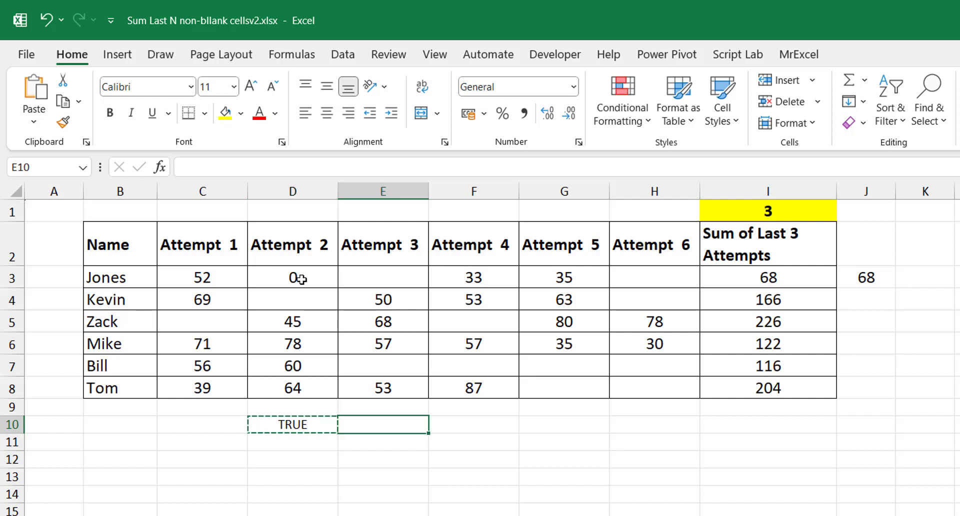
{"action": "key", "text": "ctrl+v"}
{"action": "key", "text": "Escape"}
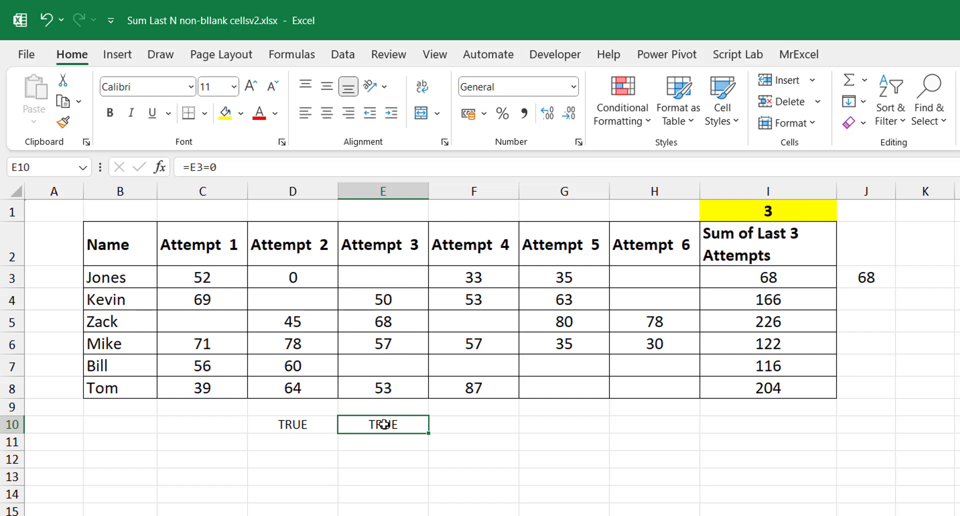
{"action": "left_click", "coordinate": [389, 280]}
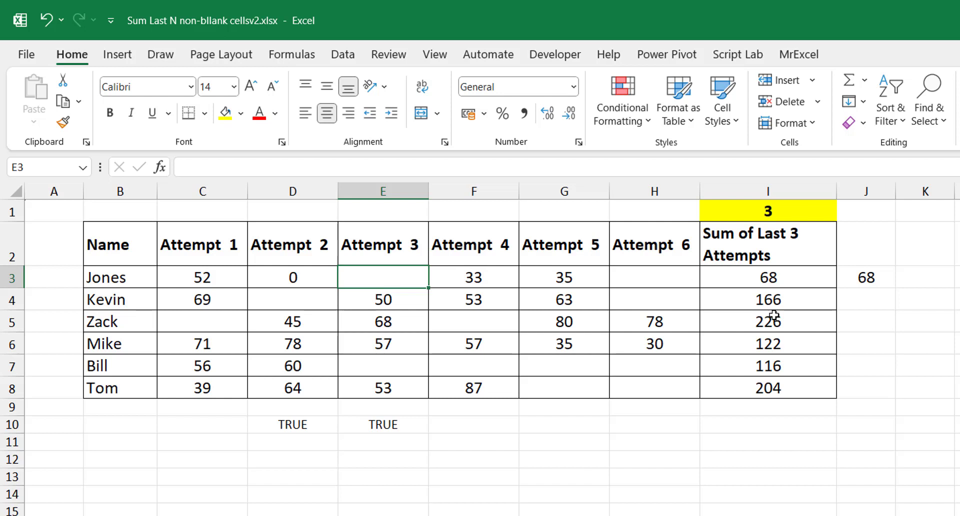
Change the FILTER condition in J3 from <>"" to <>0 and fill the formula down to J8.
{"action": "left_click", "coordinate": [854, 275]}
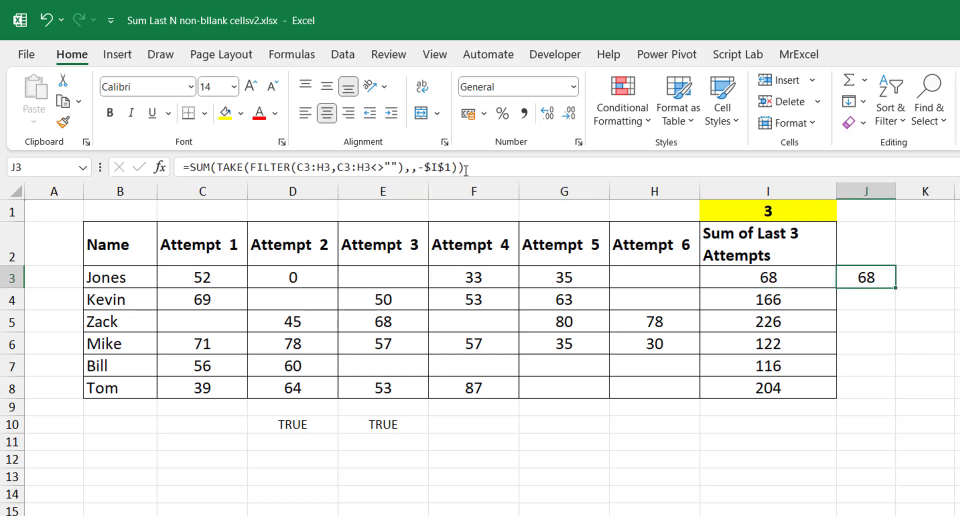
{"action": "left_click", "coordinate": [398, 167]}
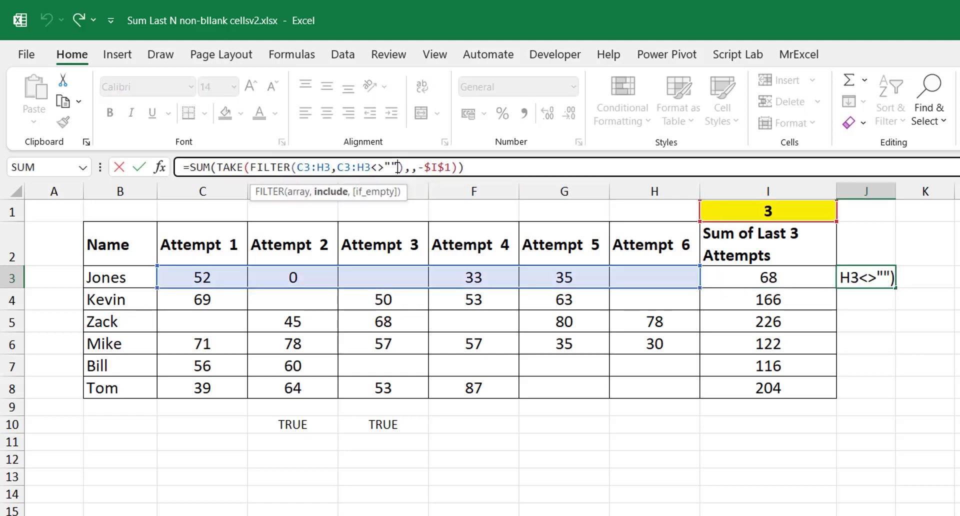
{"action": "key", "text": "BackSpace"}
{"action": "key", "text": "BackSpace"}
{"action": "type", "text": "0"}
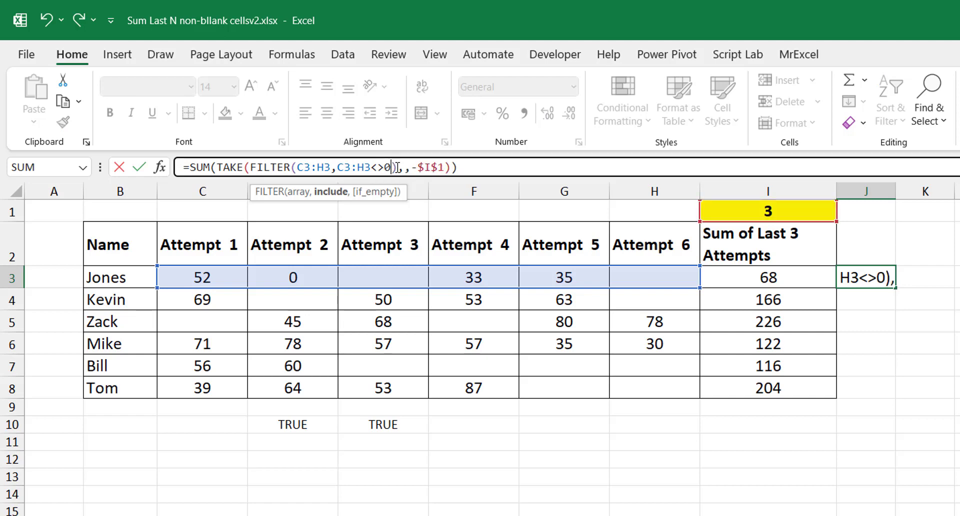
{"action": "key", "text": "ctrl+Return"}
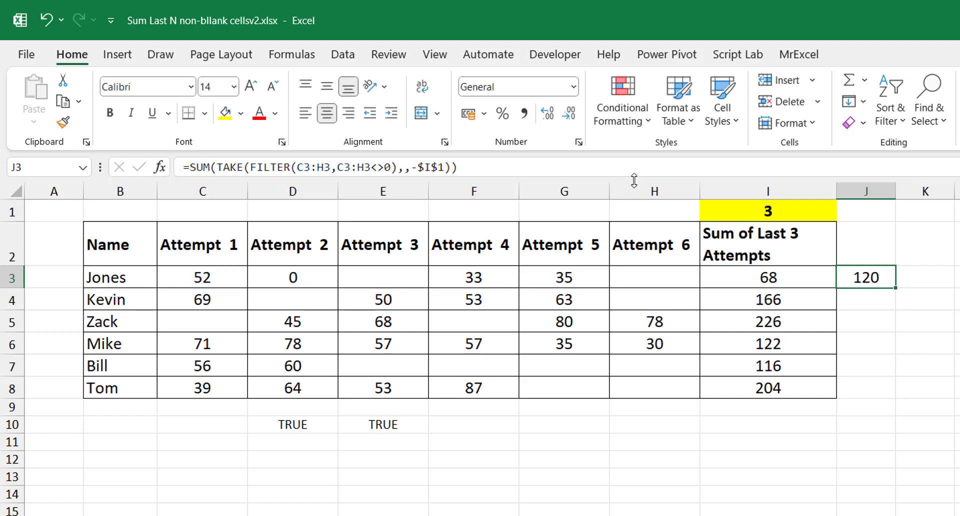
{"action": "double_click", "coordinate": [896, 289]}
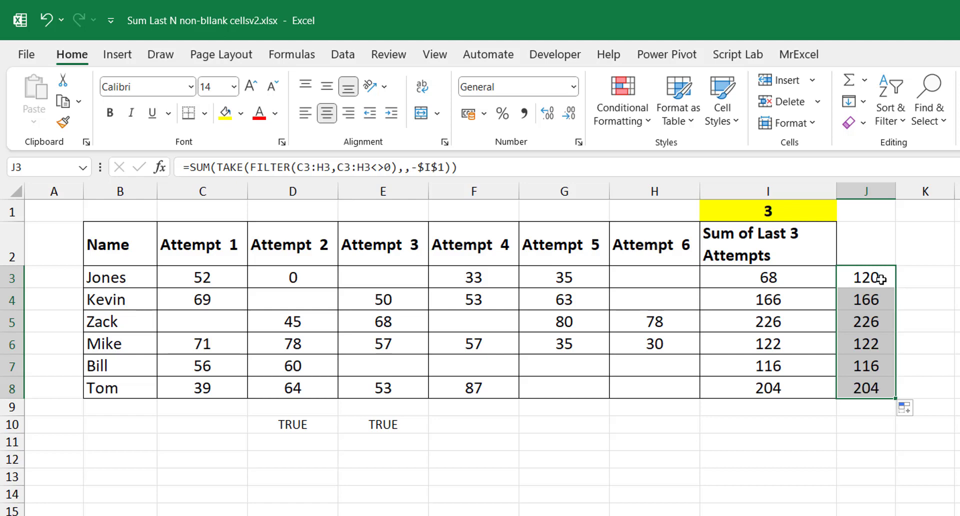
Trace the J3 sum to the attempts in G3, F3 and C3, and review its formula.
{"action": "left_click_drag", "start_coordinate": [564, 273], "coordinate": [490, 274]}
{"action": "left_click", "coordinate": [223, 277], "text": "ctrl"}
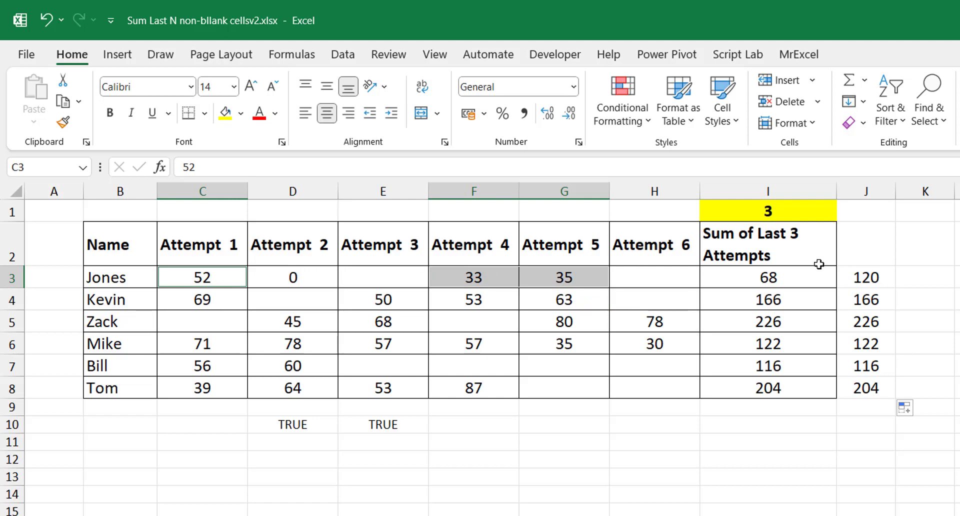
{"action": "left_click", "coordinate": [855, 275]}
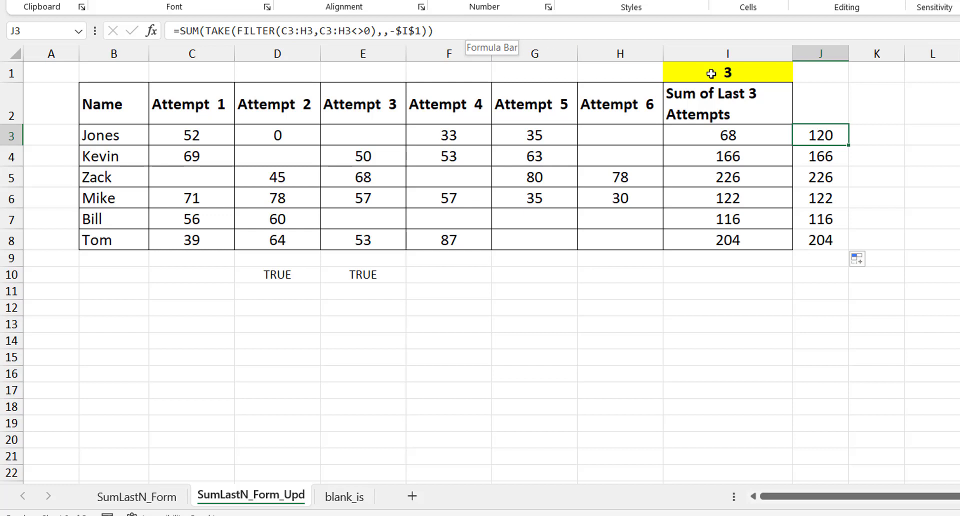
Copy the formula =SUM(TAKE(FILTER(C3:H3,C3:H3<>0),,-$I$1)) from J3 into I3 on the blank_is sheet.
{"action": "left_click", "coordinate": [579, 31]}
{"action": "key", "text": "shift+Home"}
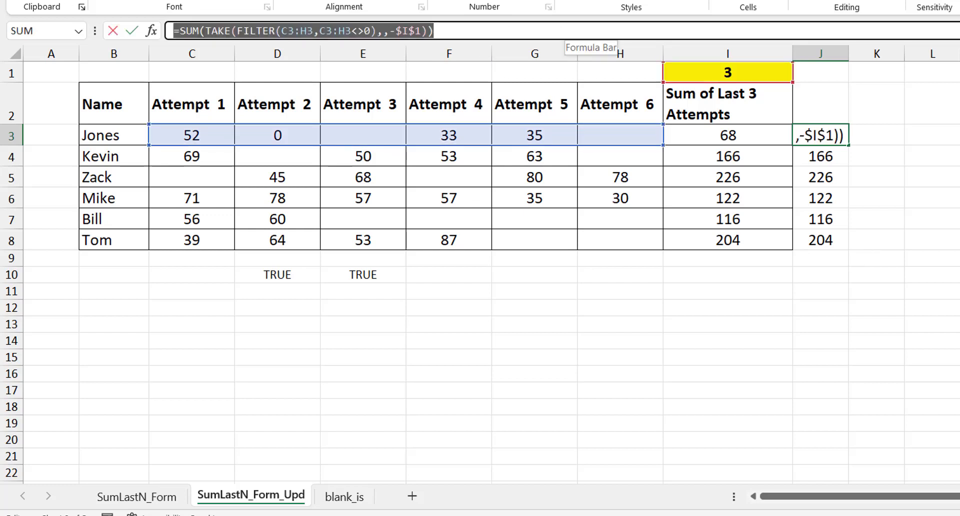
{"action": "key", "text": "Escape"}
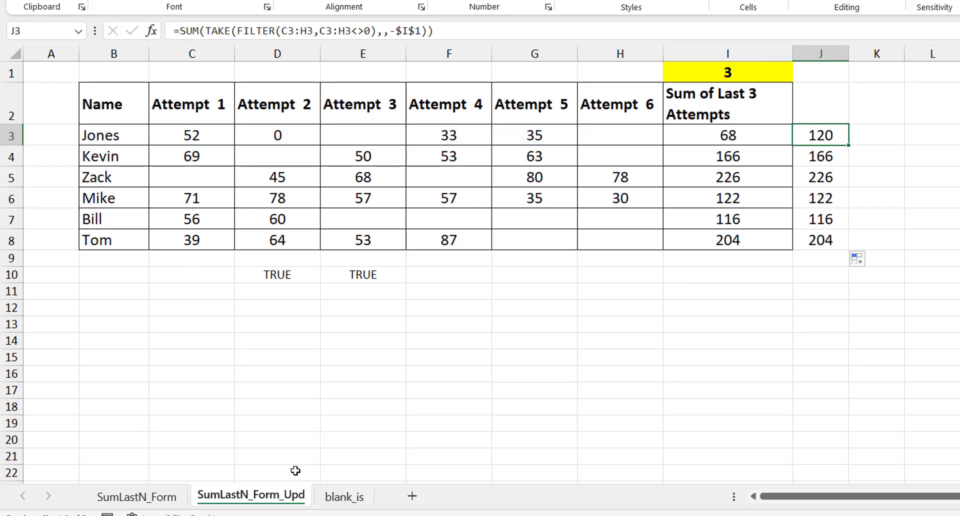
{"action": "left_click", "coordinate": [344, 497]}
{"action": "left_click", "coordinate": [694, 137]}
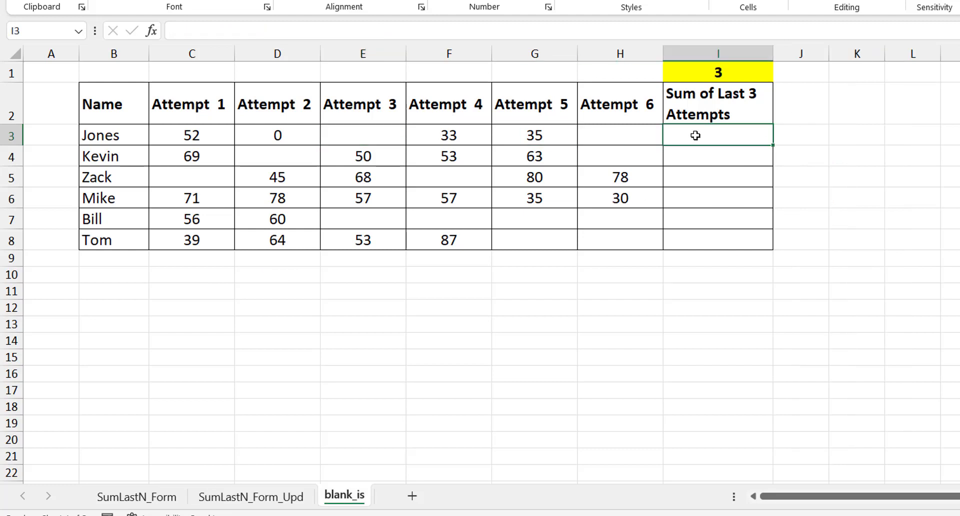
{"action": "left_click", "coordinate": [512, 27]}
{"action": "key", "text": "ctrl+v"}
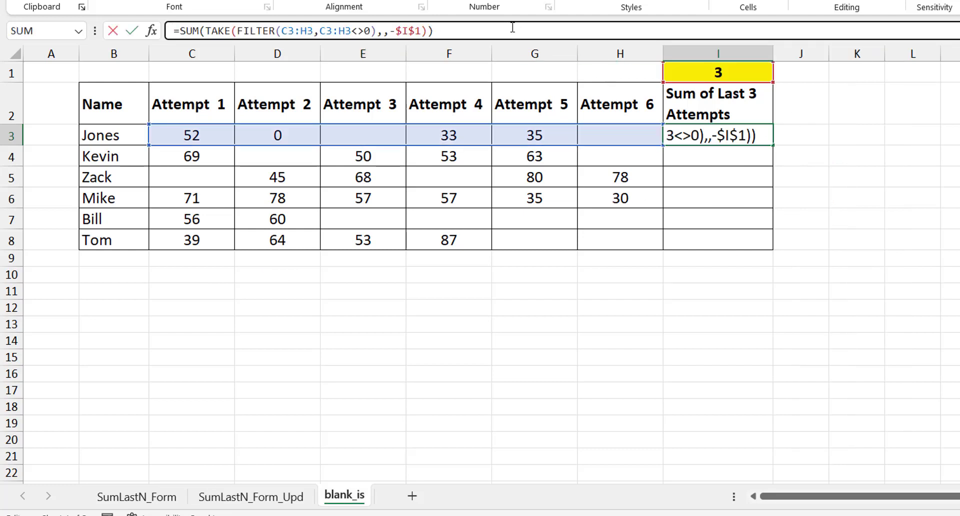
{"action": "key", "text": "ctrl+Return"}
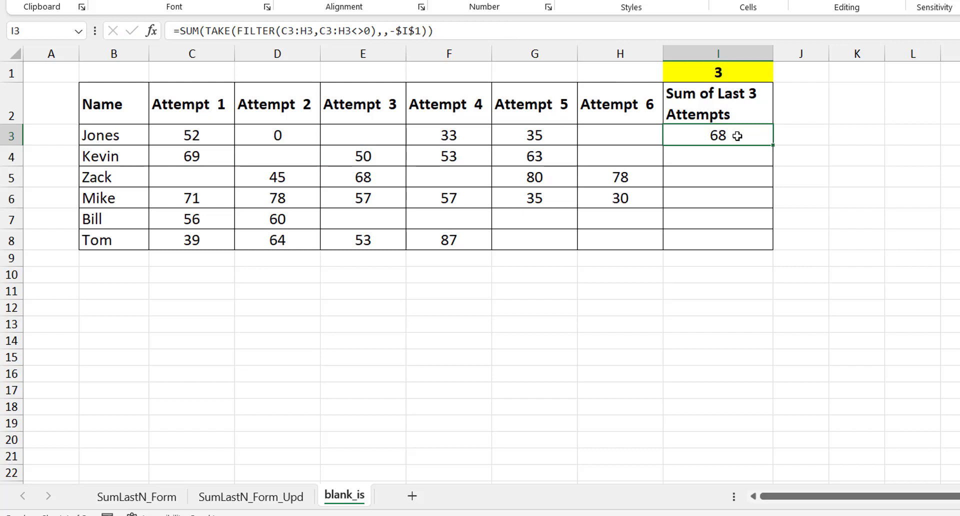
Compare the row 3 result with the SumLastN_Form_Upd sheet, and inspect the contents of E3 on the blank_is sheet.
{"action": "left_click", "coordinate": [251, 496]}
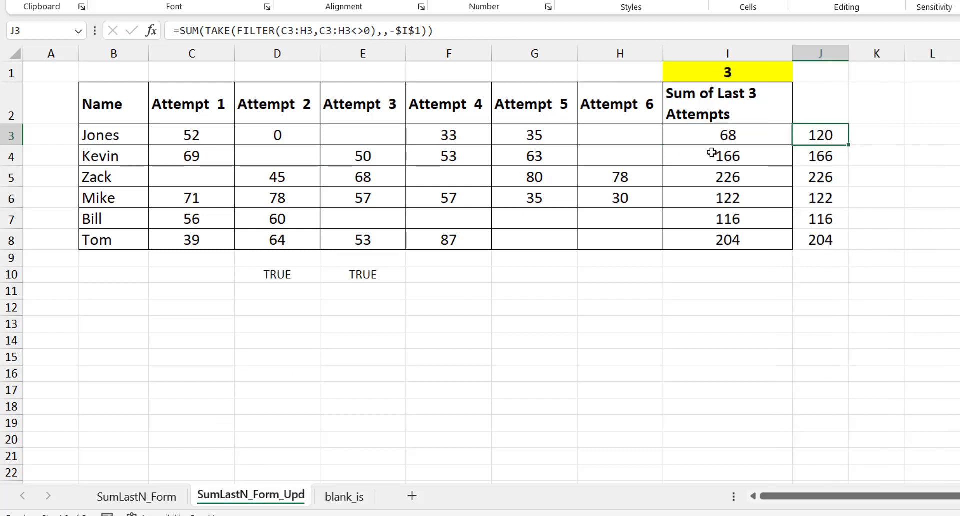
{"action": "left_click", "coordinate": [352, 497]}
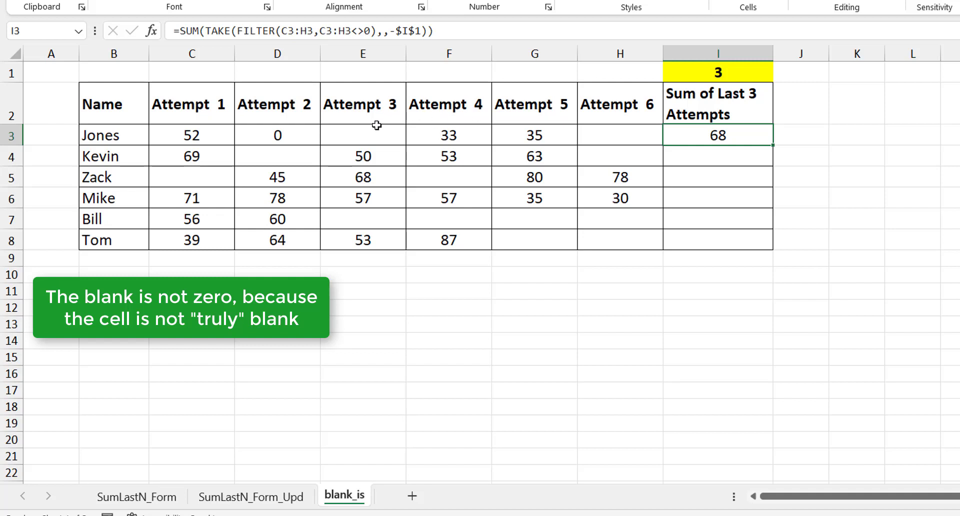
{"action": "left_click", "coordinate": [372, 133]}
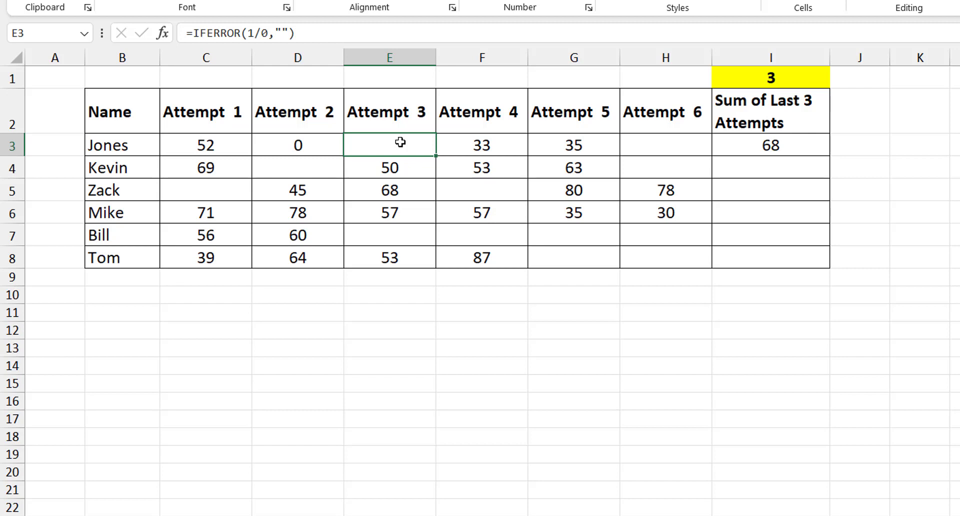
Check whether E3 is truly blank with =ISBLANK(E3) in E10, and clear the test cell.
{"action": "left_click", "coordinate": [380, 295]}
{"action": "type", "text": "=isbl"}
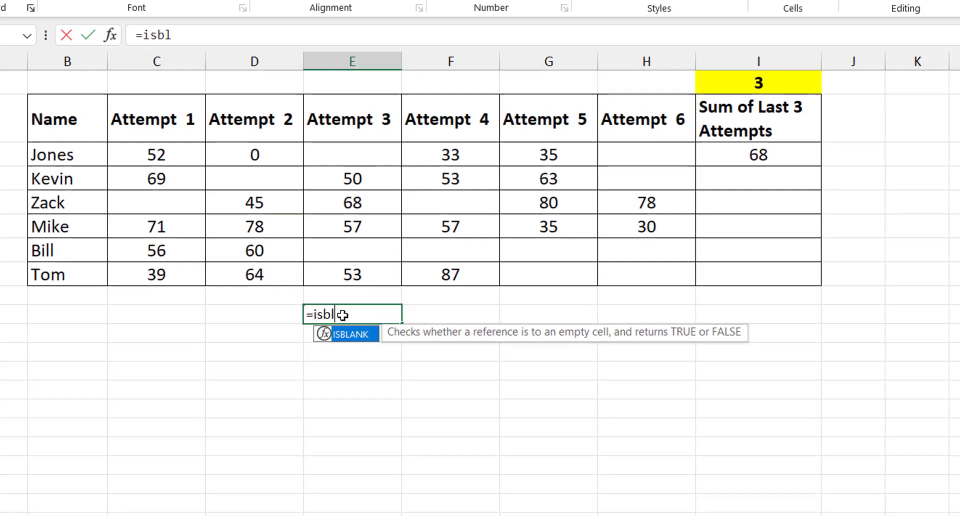
{"action": "key", "text": "Tab"}
{"action": "left_click", "coordinate": [353, 164]}
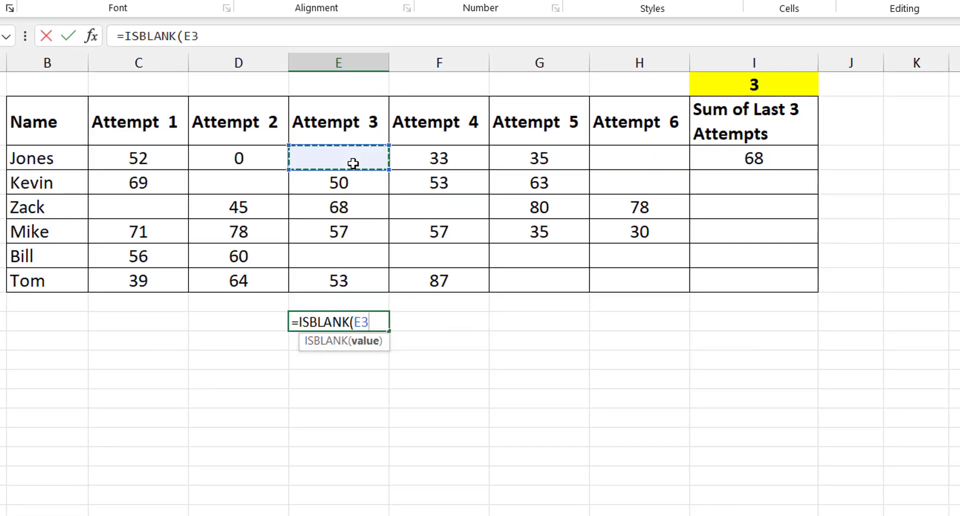
{"action": "type", "text": ")"}
{"action": "key", "text": "Return"}
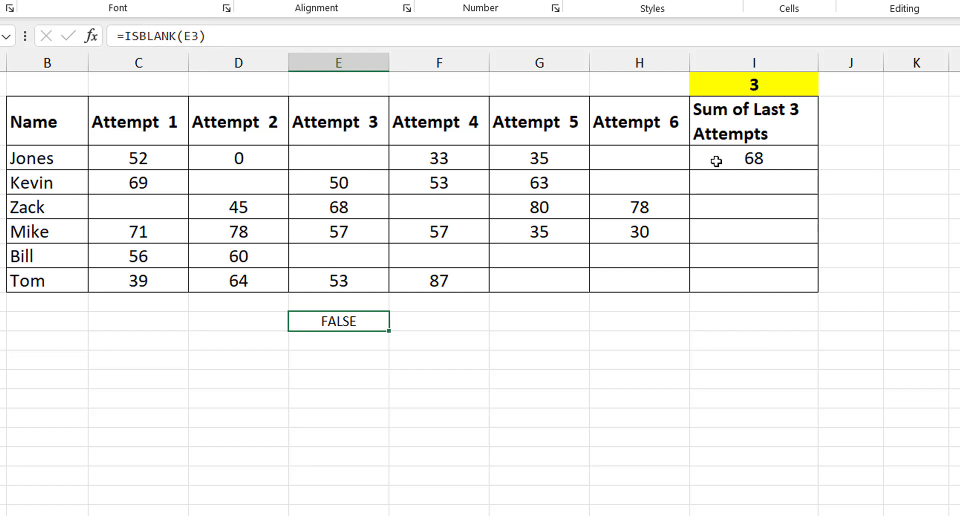
{"action": "key", "text": "Delete"}
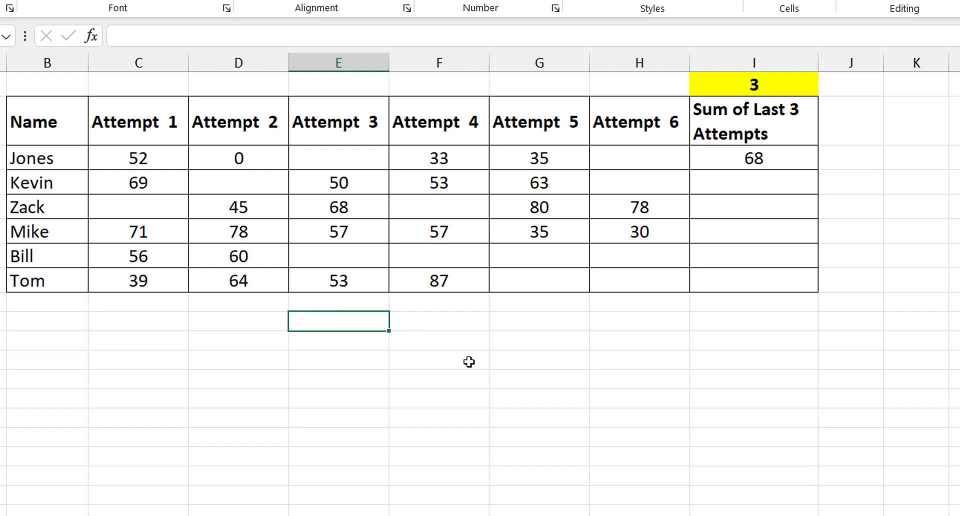
Check whether E3 equals an empty string with =E3="" in E10, and clear the test cell.
{"action": "type", "text": "="}
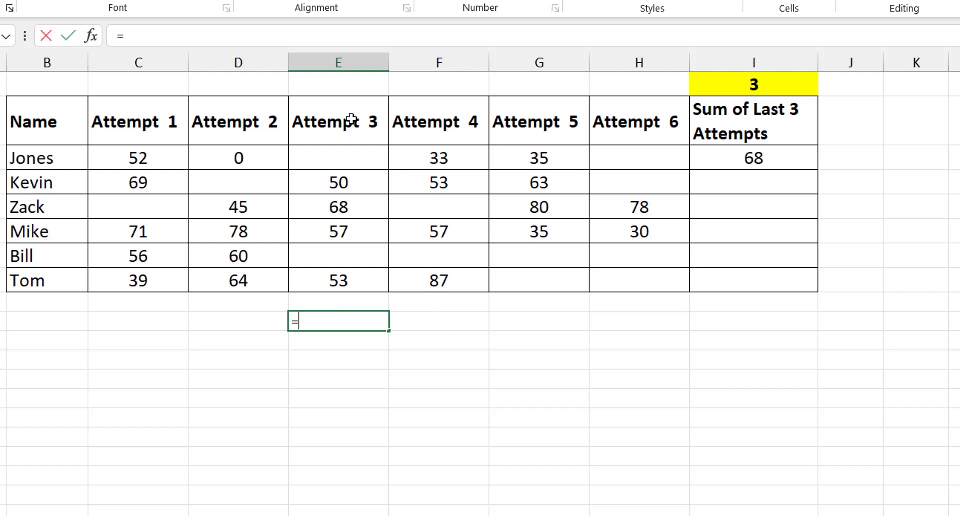
{"action": "left_click", "coordinate": [352, 155]}
{"action": "type", "text": "=\"\""}
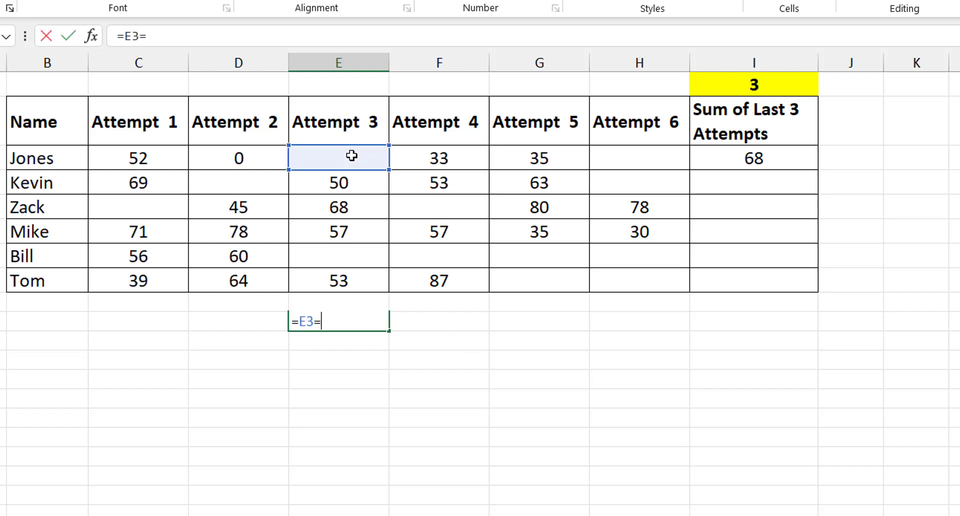
{"action": "key", "text": "ctrl+Return"}
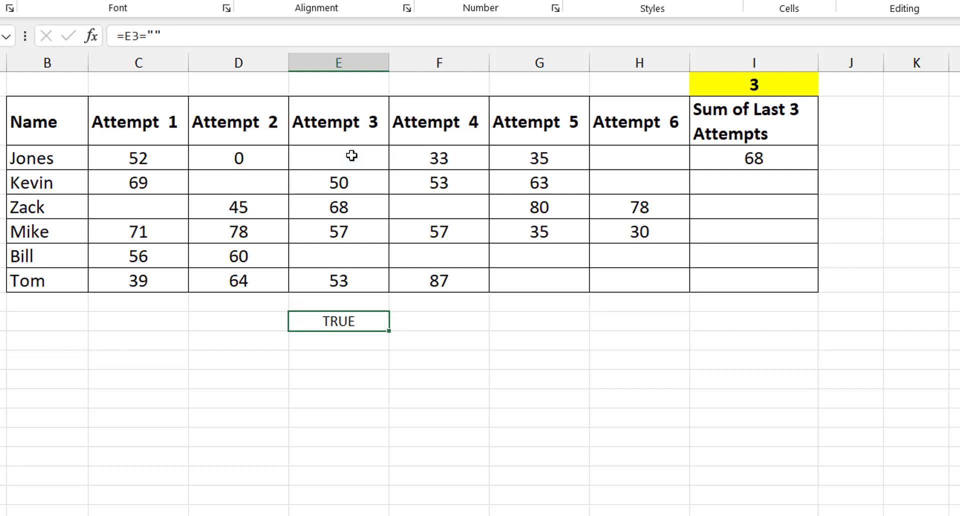
{"action": "key", "text": "Delete"}
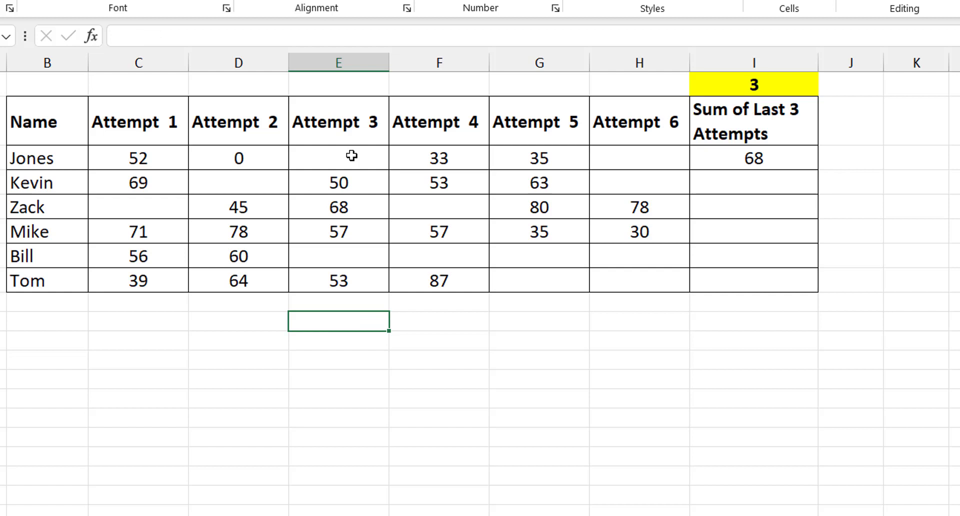
Enter =C3:H3<>"" in C10 to test all six of the row 3 attempts for non-blank values.
{"action": "key", "text": "Left"}
{"action": "key", "text": "Left"}
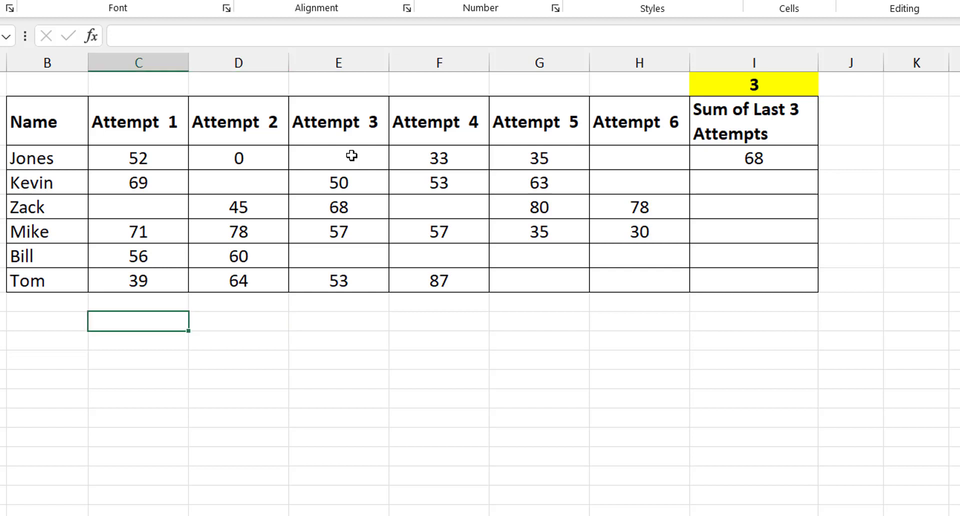
{"action": "type", "text": "="}
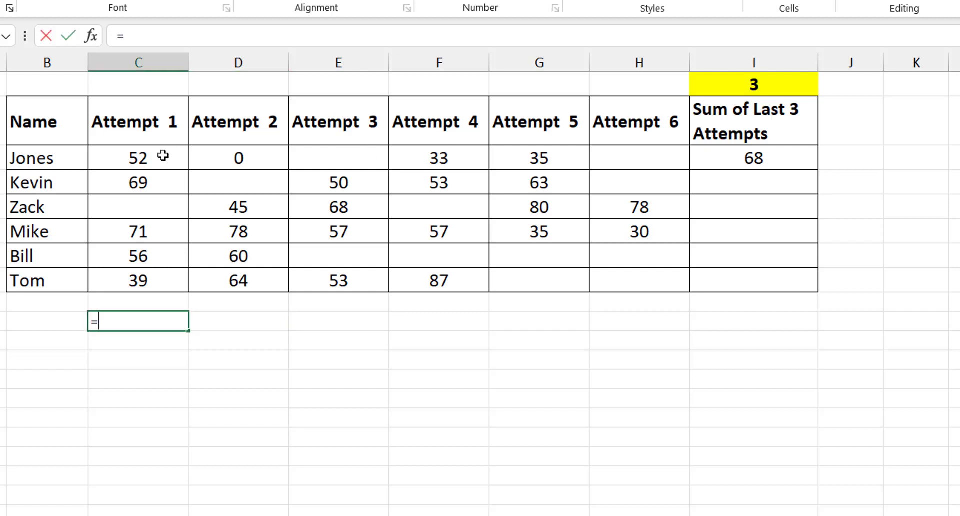
{"action": "left_click_drag", "start_coordinate": [170, 156], "coordinate": [608, 161]}
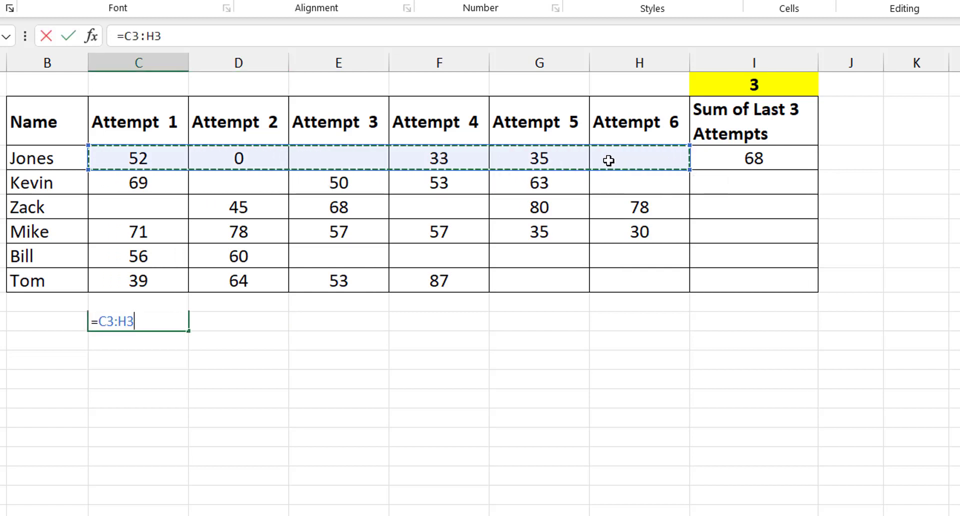
{"action": "type", "text": "<>\"\""}
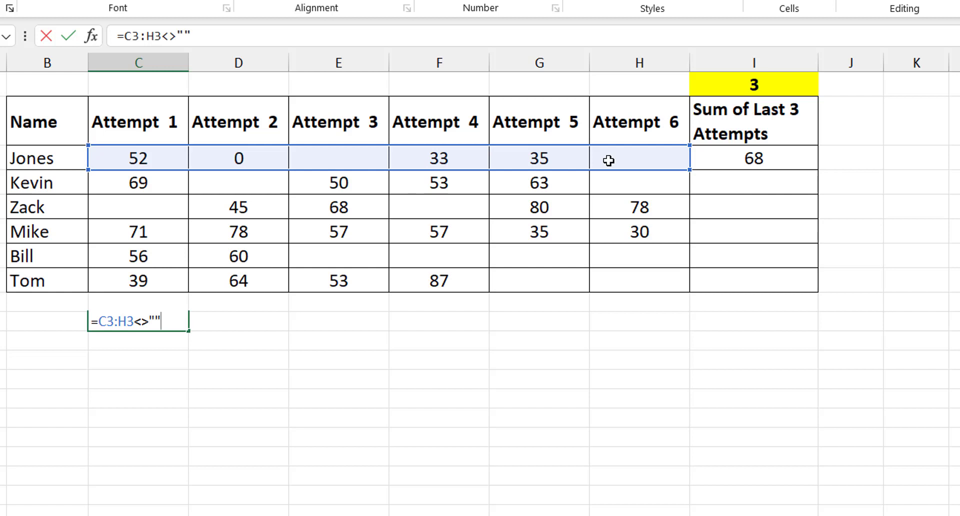
{"action": "key", "text": "Return"}
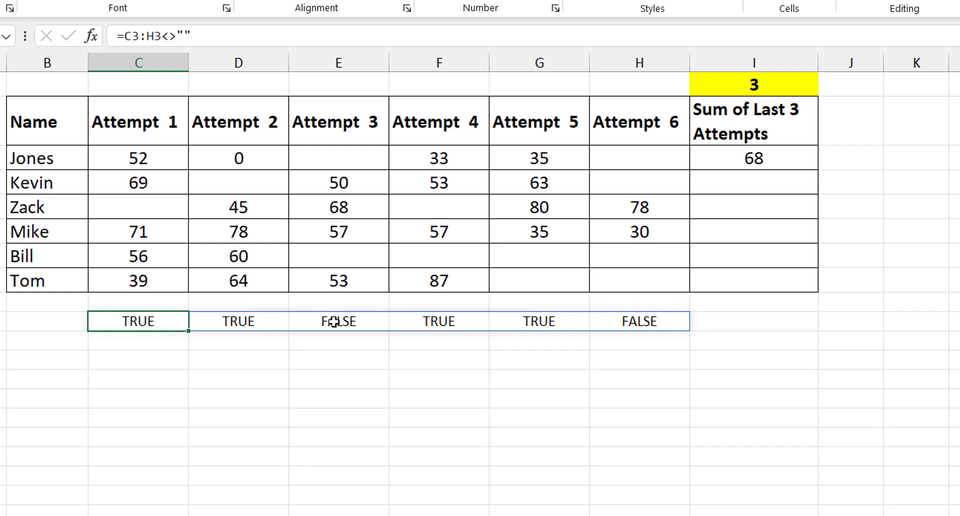
Enter =C3:H3<>0 in C11 to test all six of the row 3 attempts for non-zero values.
{"action": "left_click", "coordinate": [142, 339]}
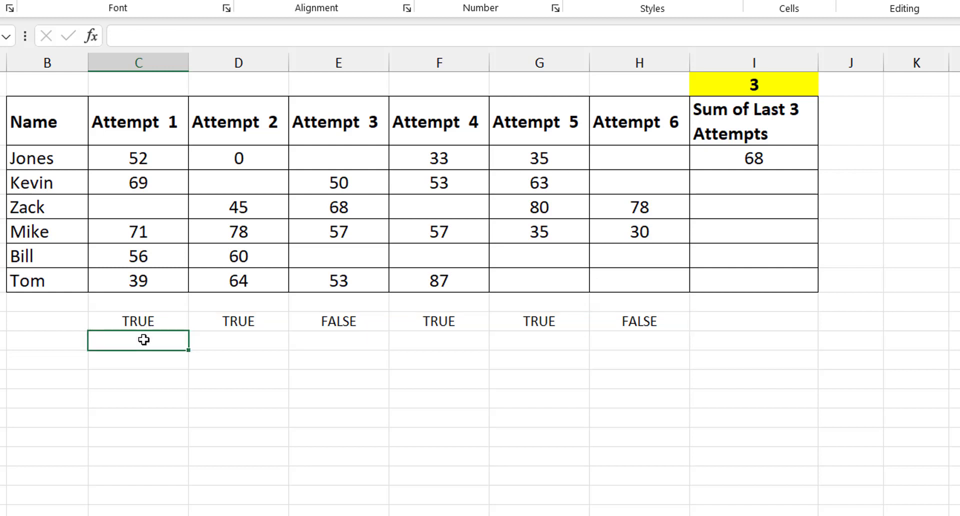
{"action": "type", "text": "="}
{"action": "left_click_drag", "start_coordinate": [139, 159], "coordinate": [611, 160]}
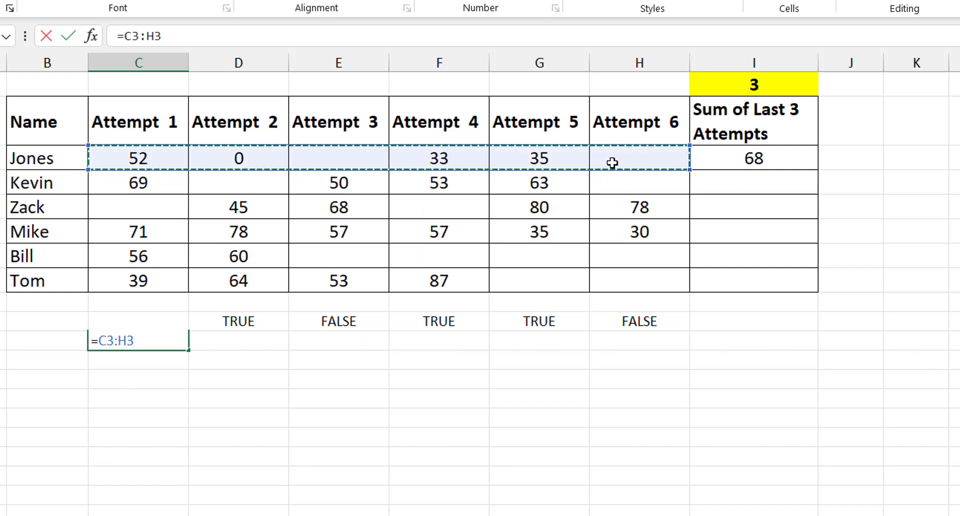
{"action": "type", "text": "<>0"}
{"action": "key", "text": "ctrl+Return"}
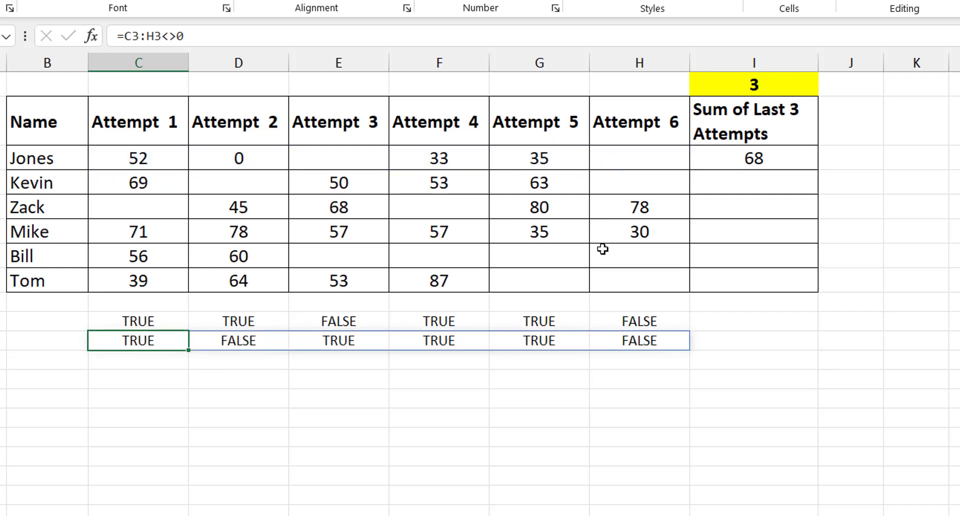
Multiply the two spilled test rows by entering =C10#*C11# in C12.
{"action": "left_click", "coordinate": [161, 360]}
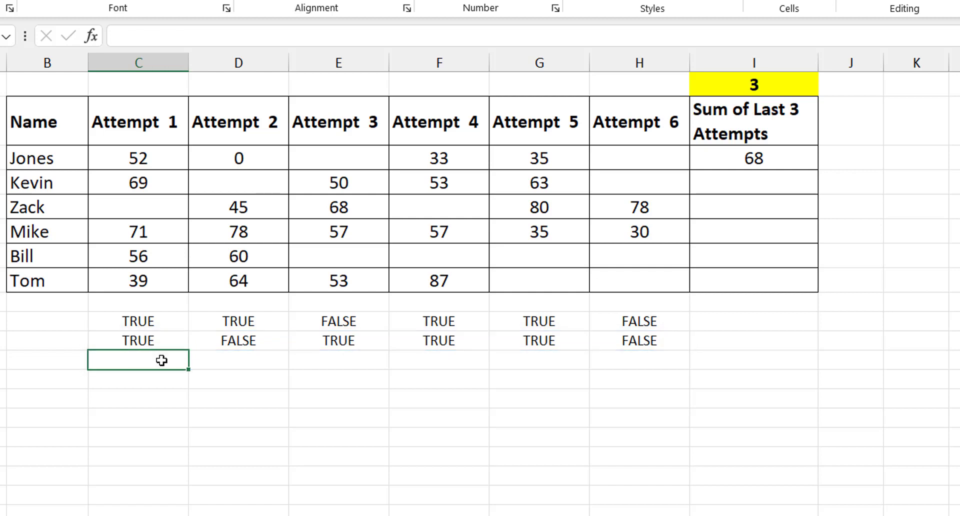
{"action": "type", "text": "=C10#"}
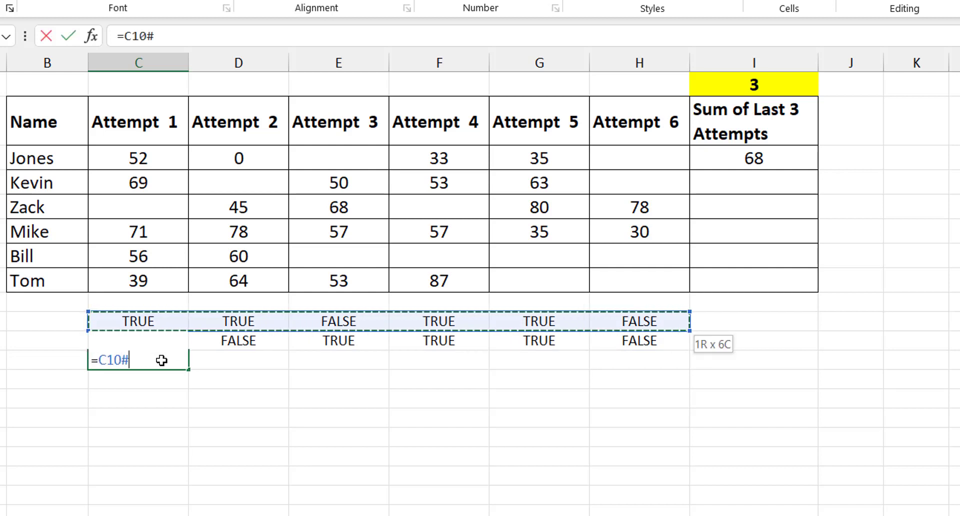
{"action": "type", "text": "*"}
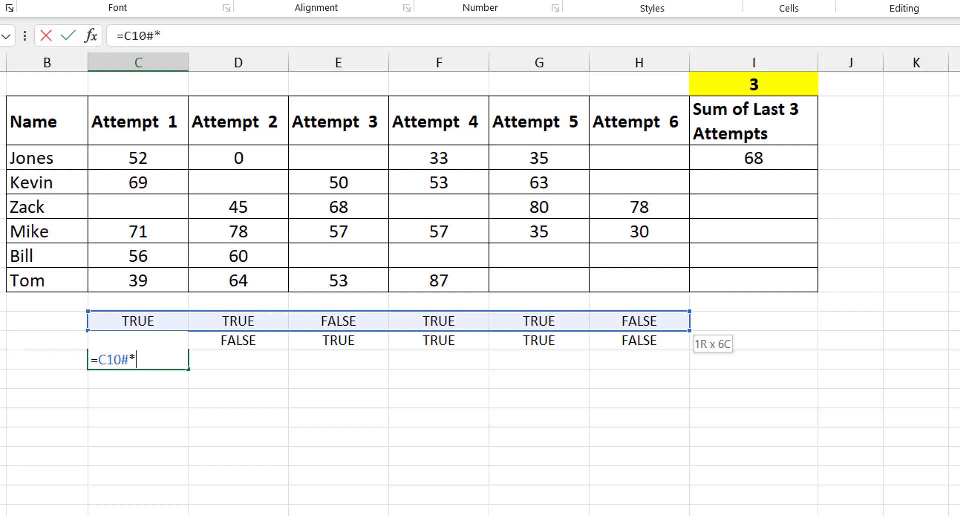
{"action": "left_click", "coordinate": [74, 338]}
{"action": "key", "text": "Right"}
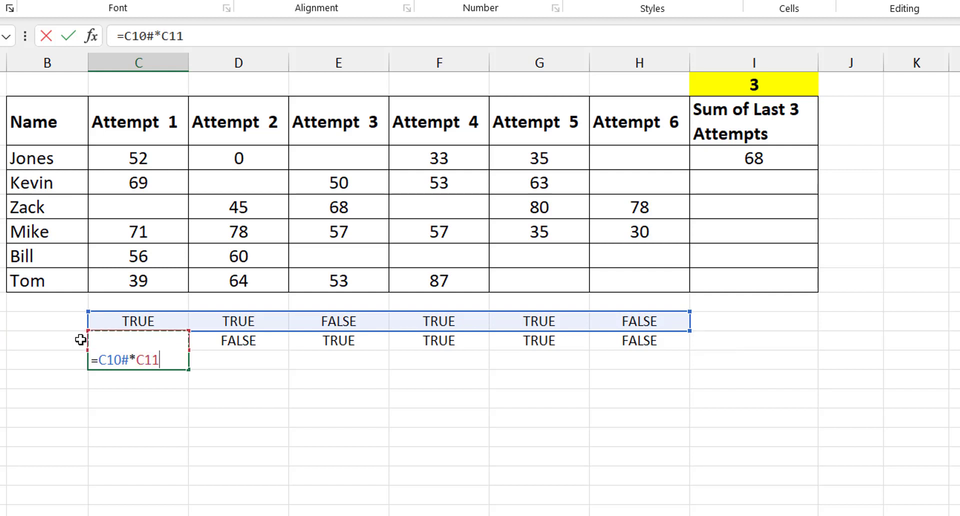
{"action": "type", "text": "#"}
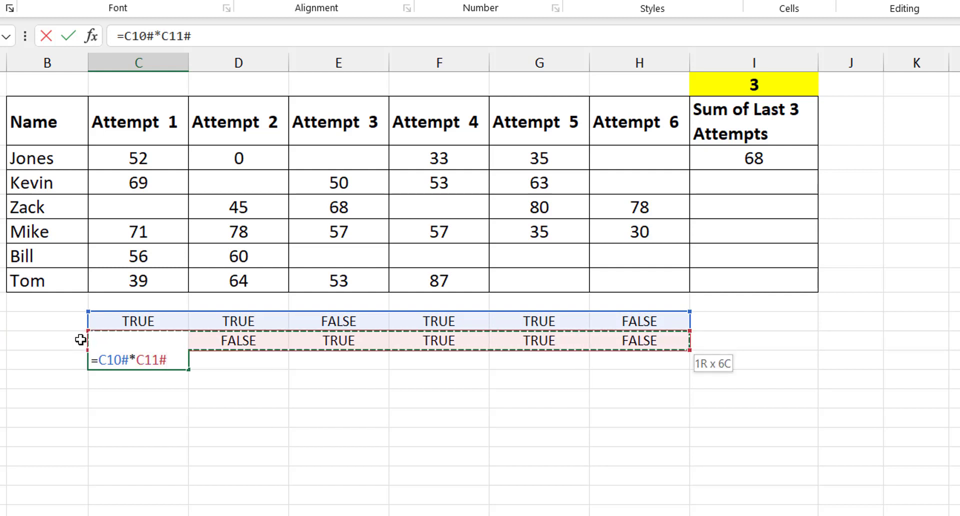
{"action": "key", "text": "Return"}
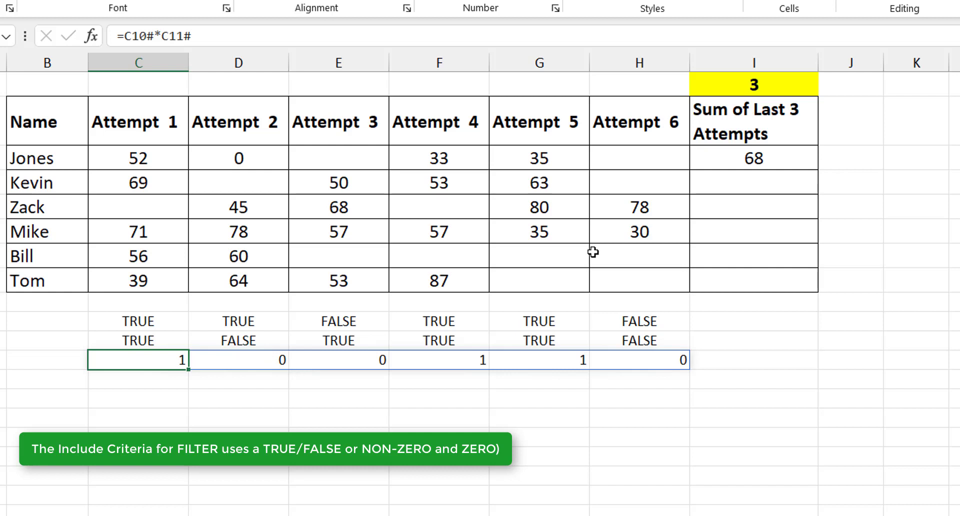
Change the FILTER criteria in the I3 formula to (C3:H3<>0)*(C3:H3<>"") so zeros and blanks are both excluded.
{"action": "left_click", "coordinate": [725, 156]}
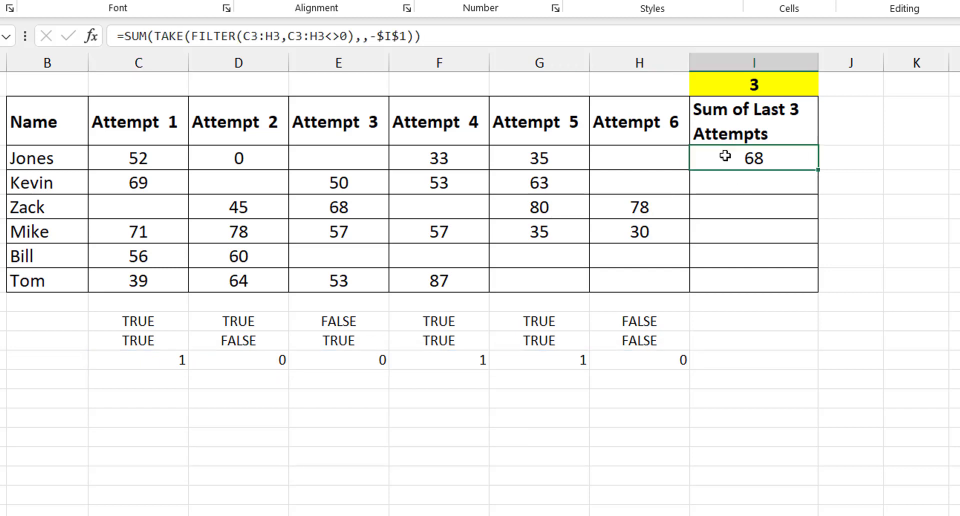
{"action": "left_click", "coordinate": [290, 39]}
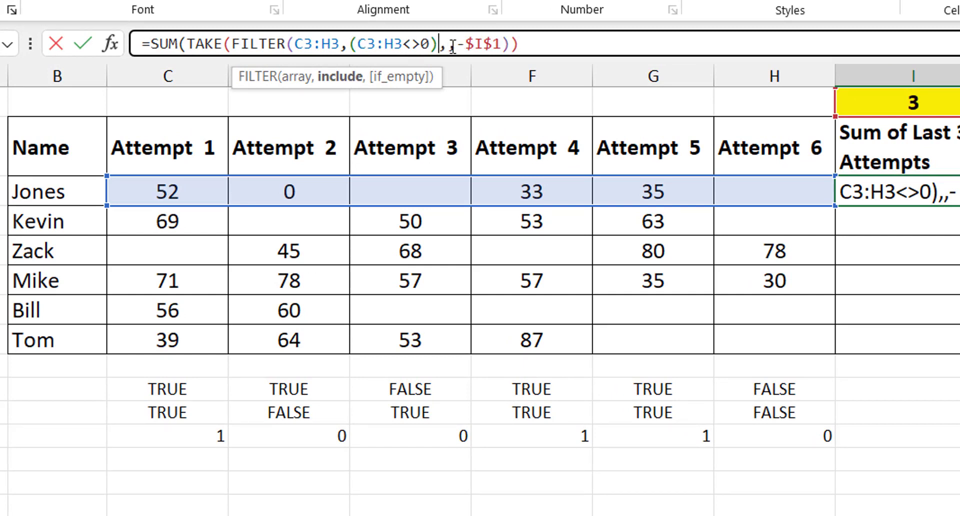
{"action": "type", "text": "*("}
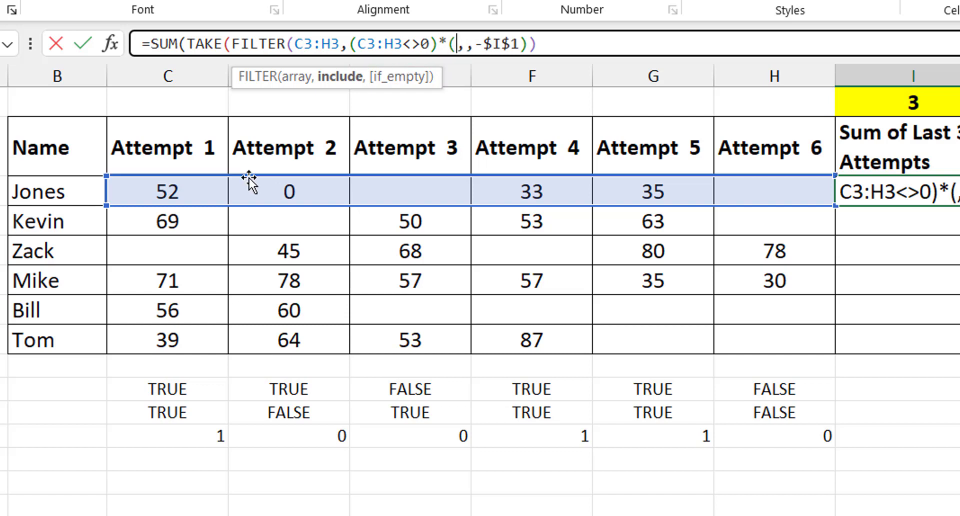
{"action": "left_click_drag", "start_coordinate": [207, 189], "coordinate": [725, 199]}
{"action": "type", "text": "<>\""}
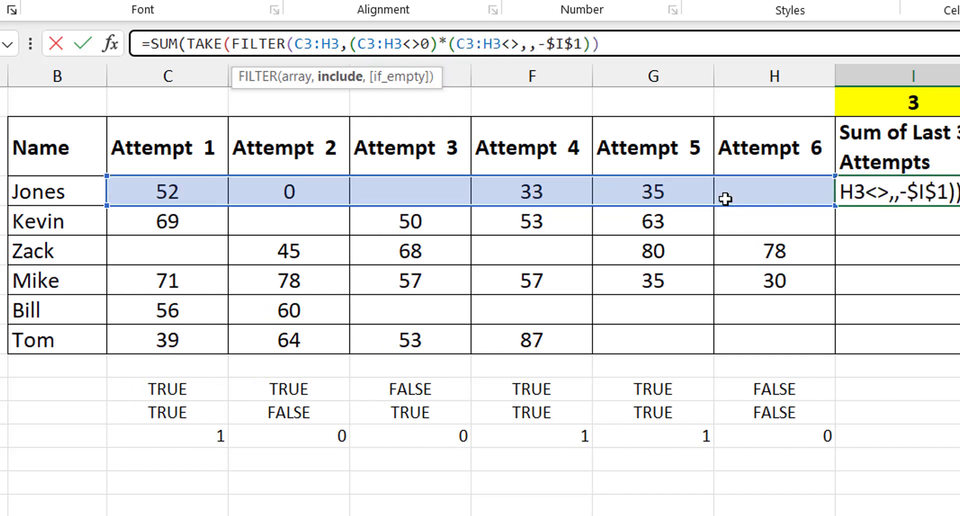
{"action": "type", "text": "\")"}
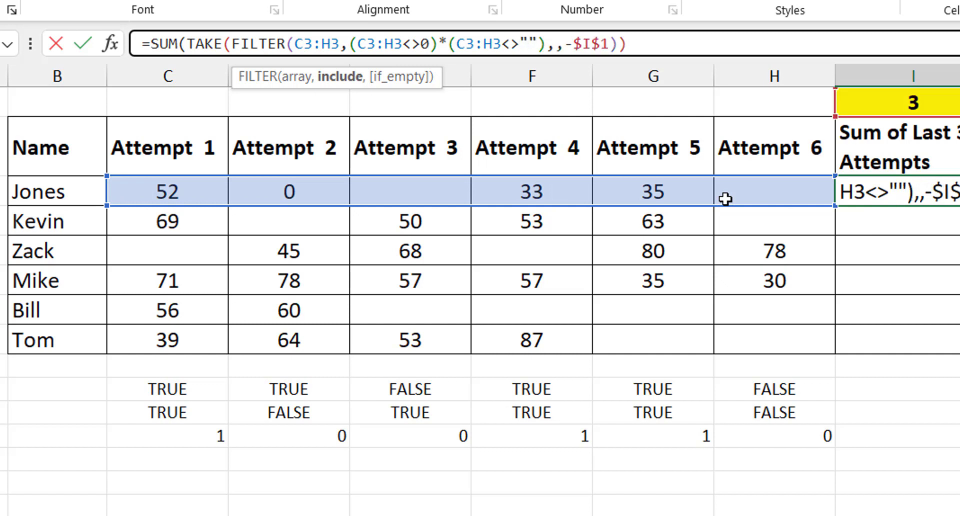
{"action": "type", "text": ")"}
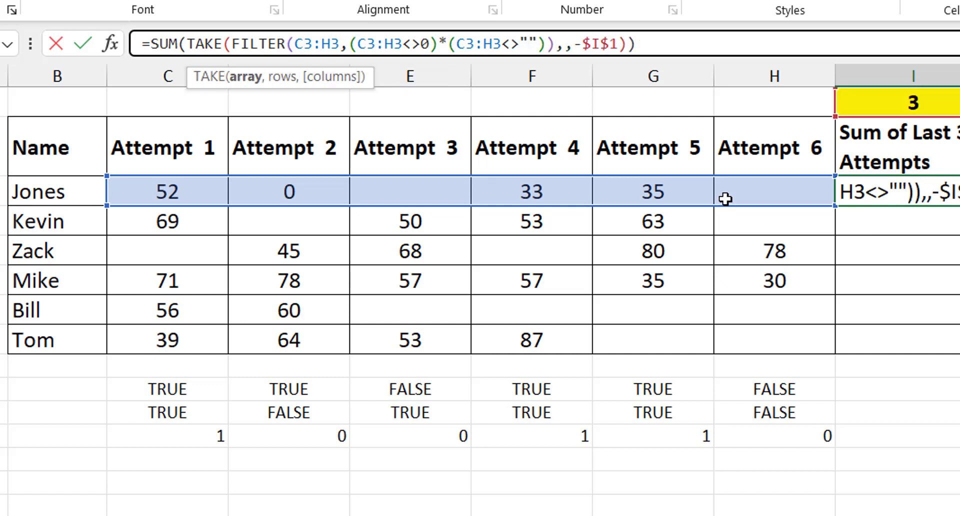
{"action": "key", "text": "ctrl+Return"}
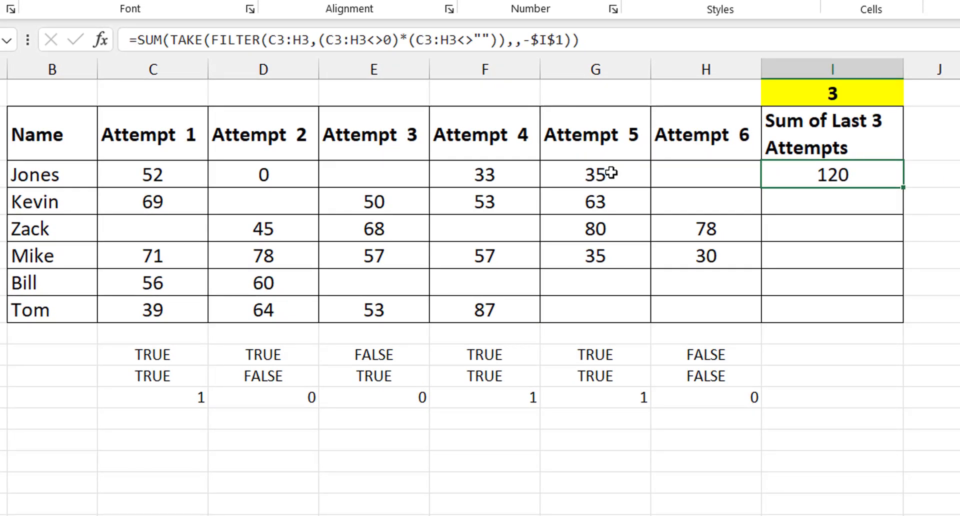
Check the row 3 attempts in C3, F3 and G3 that make up the sum, and fill the I3 formula down to I8.
{"action": "left_click_drag", "start_coordinate": [611, 172], "coordinate": [530, 170]}
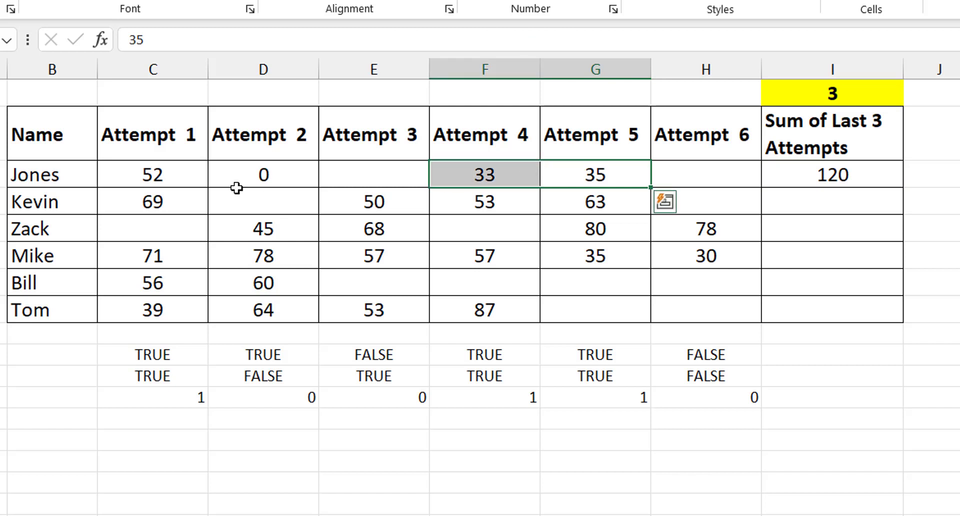
{"action": "left_click", "coordinate": [160, 177], "text": "ctrl"}
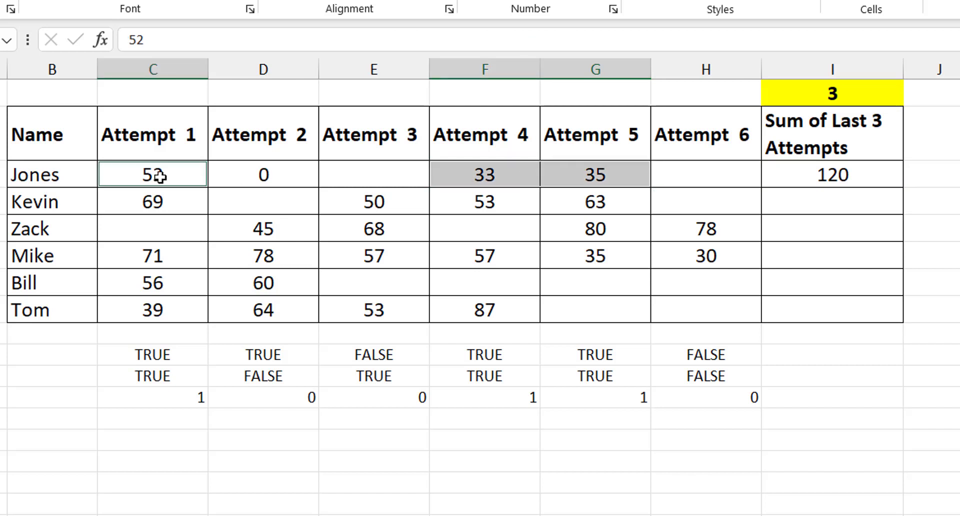
{"action": "left_click", "coordinate": [857, 178]}
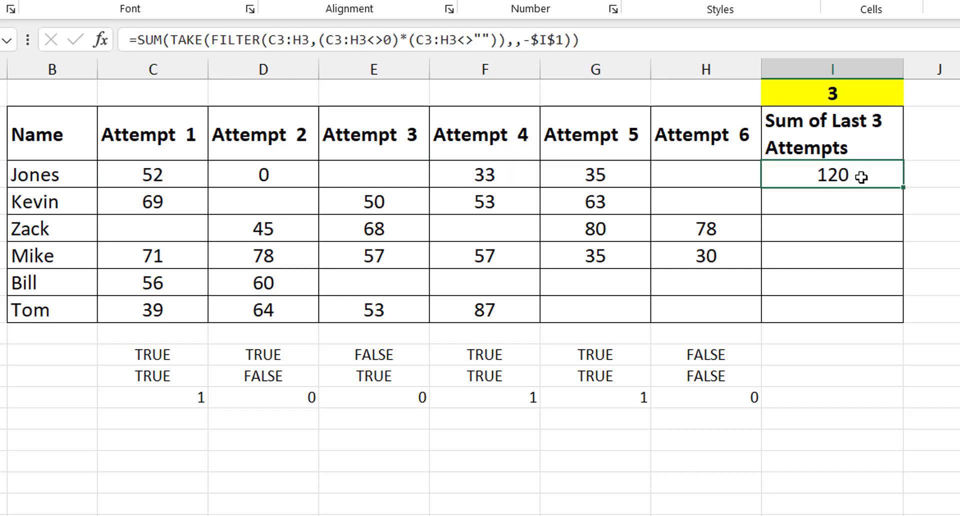
{"action": "double_click", "coordinate": [902, 188]}
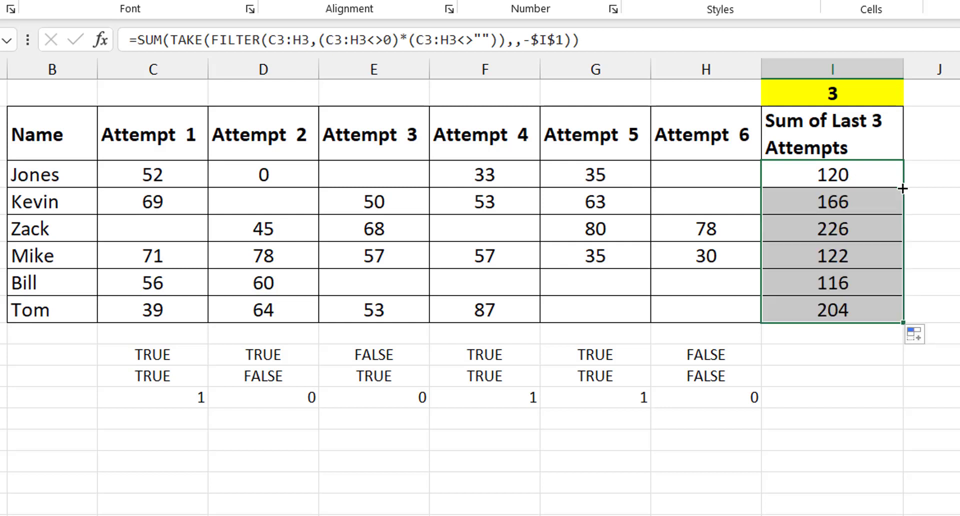
Clear the three helper test formulas in C10:C12 below the table.
{"action": "left_click_drag", "start_coordinate": [150, 358], "coordinate": [175, 401]}
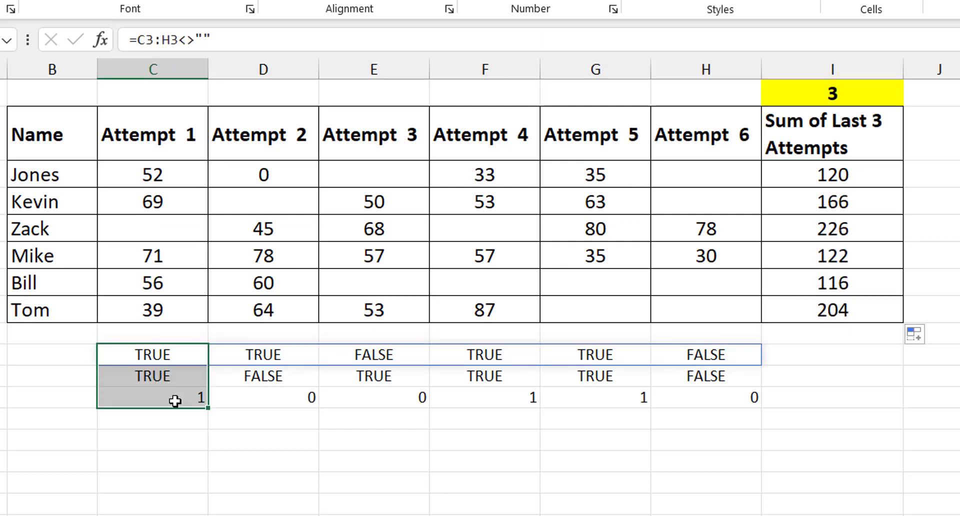
{"action": "key", "text": "Delete"}
{"action": "key", "text": "shift+Up"}
{"action": "key", "text": "shift+Up"}
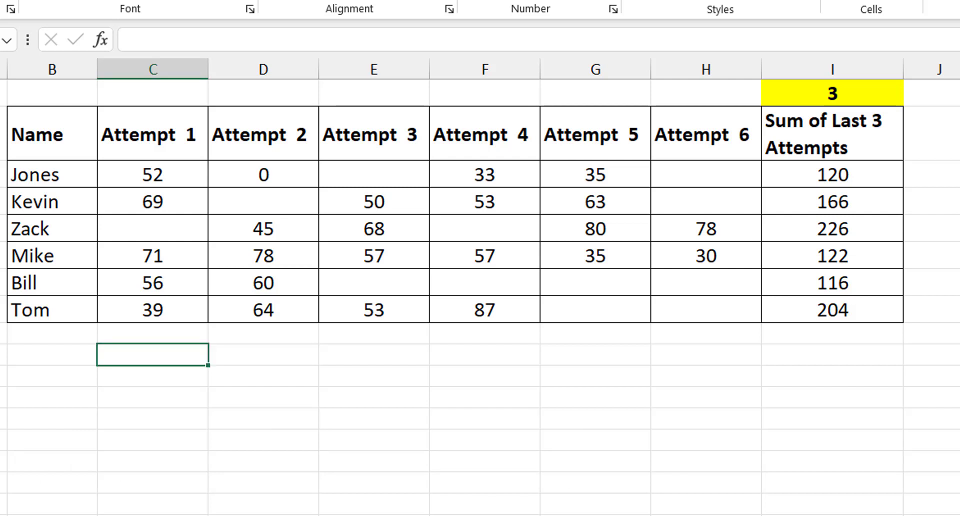
Compare the copied formulas in I3 and I4 to see how the row references differ.
{"action": "left_click", "coordinate": [861, 171]}
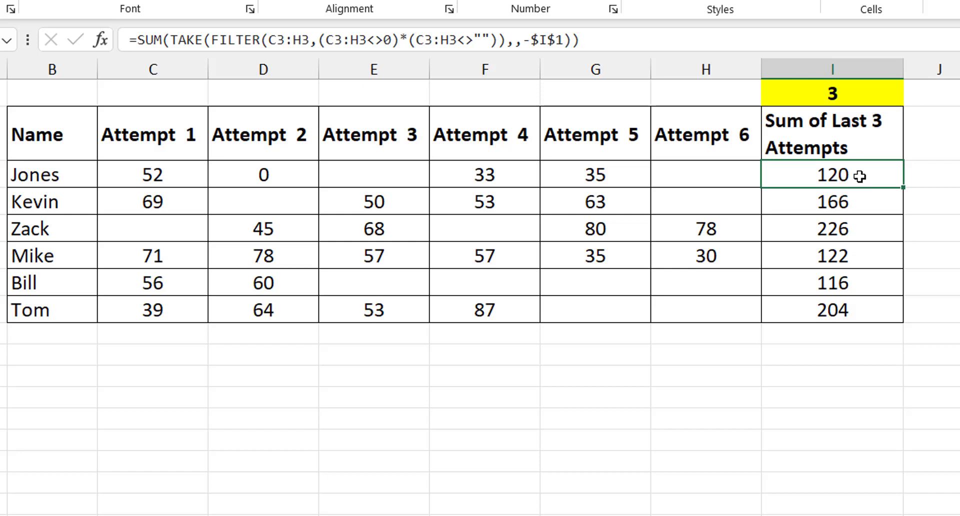
{"action": "left_click", "coordinate": [858, 176]}
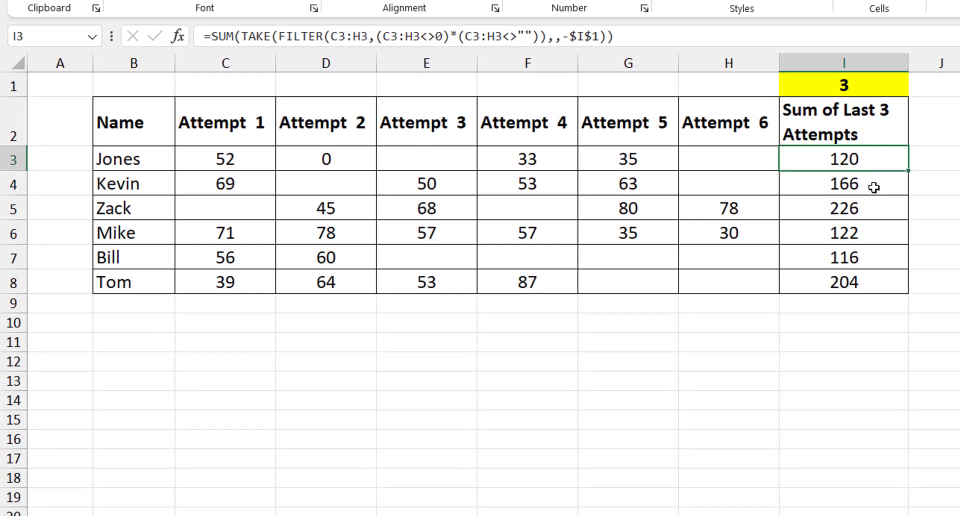
{"action": "left_click", "coordinate": [872, 185]}
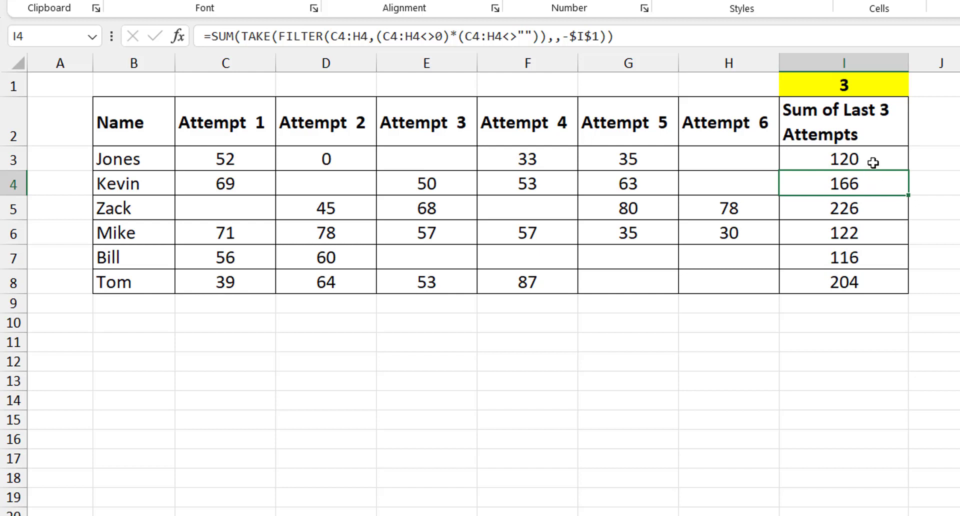
{"action": "left_click", "coordinate": [872, 162]}
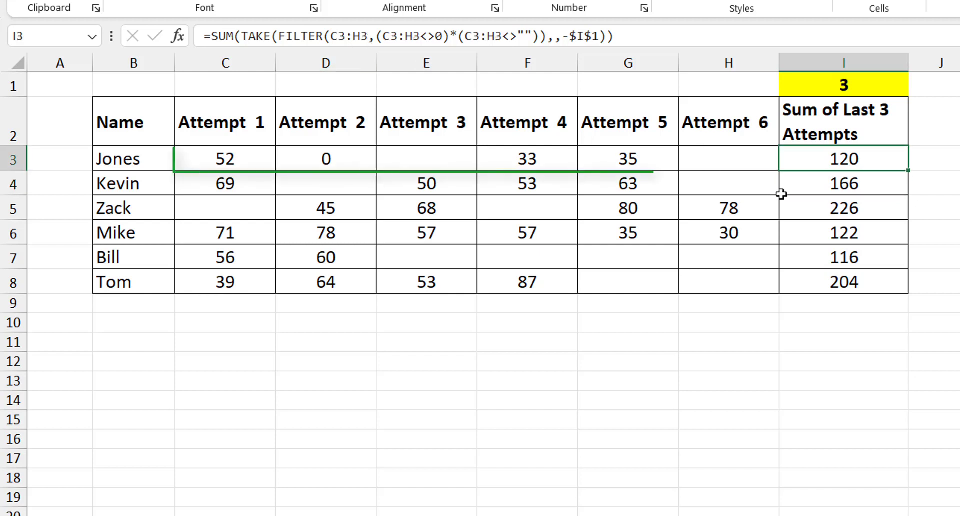
{"action": "left_click", "coordinate": [832, 187]}
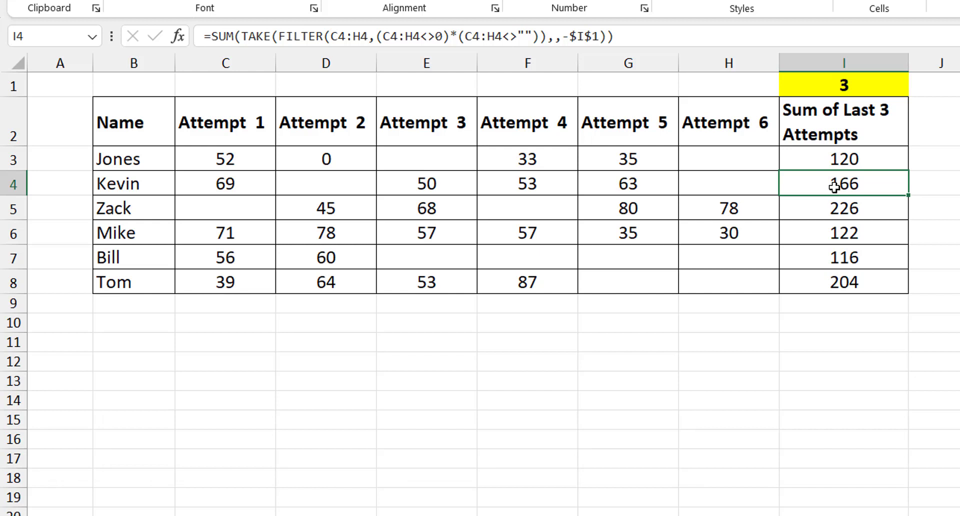
Insert a line break after the equals sign in the I3 formula, placing the SUM expression on its own line.
{"action": "left_click", "coordinate": [859, 160]}
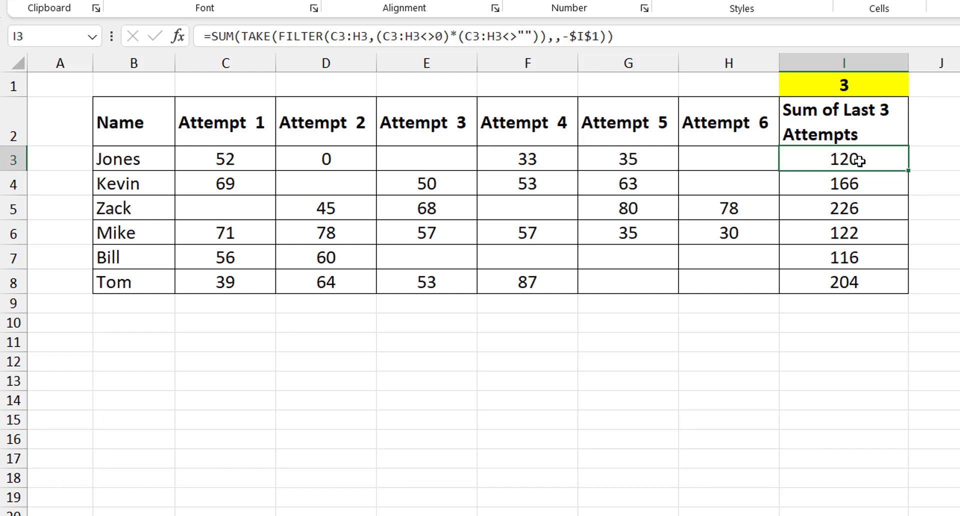
{"action": "left_click", "coordinate": [210, 36]}
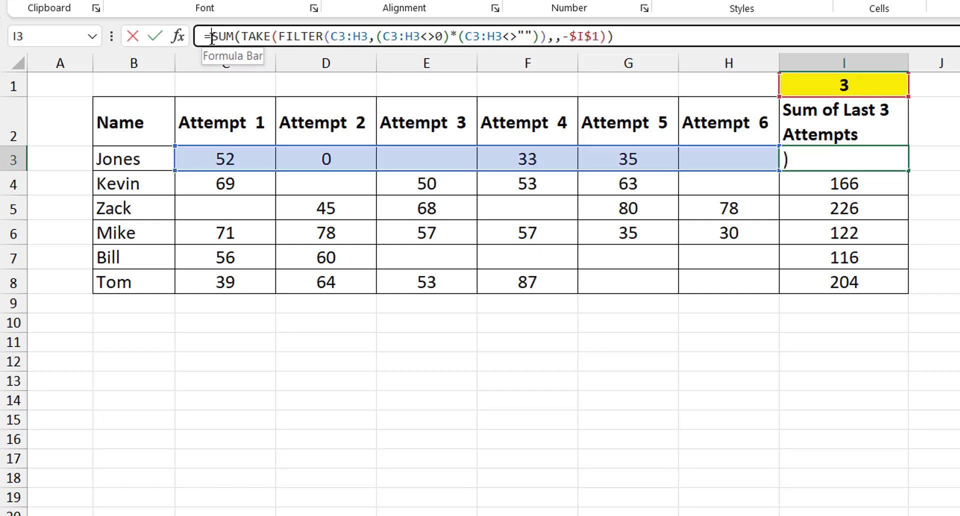
{"action": "key", "text": "BackSpace"}
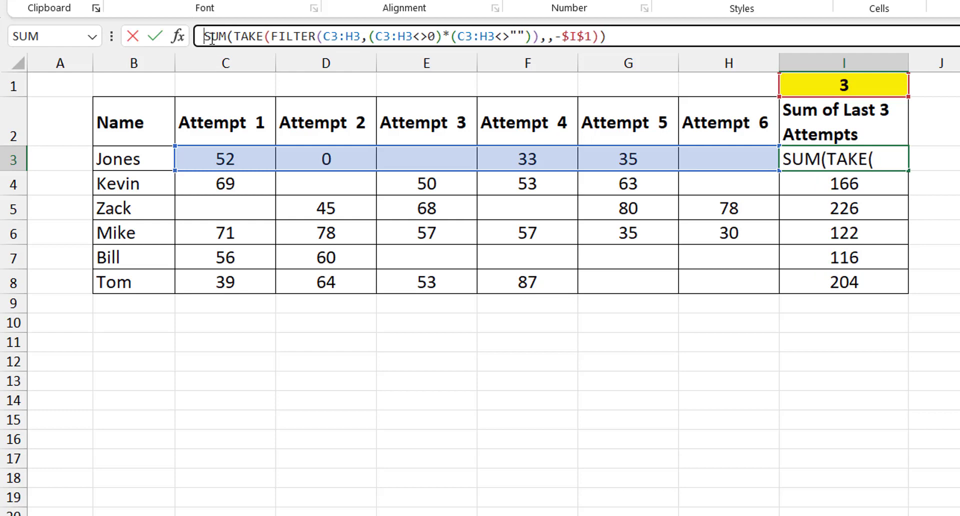
{"action": "type", "text": "="}
{"action": "key", "text": "alt+Return"}
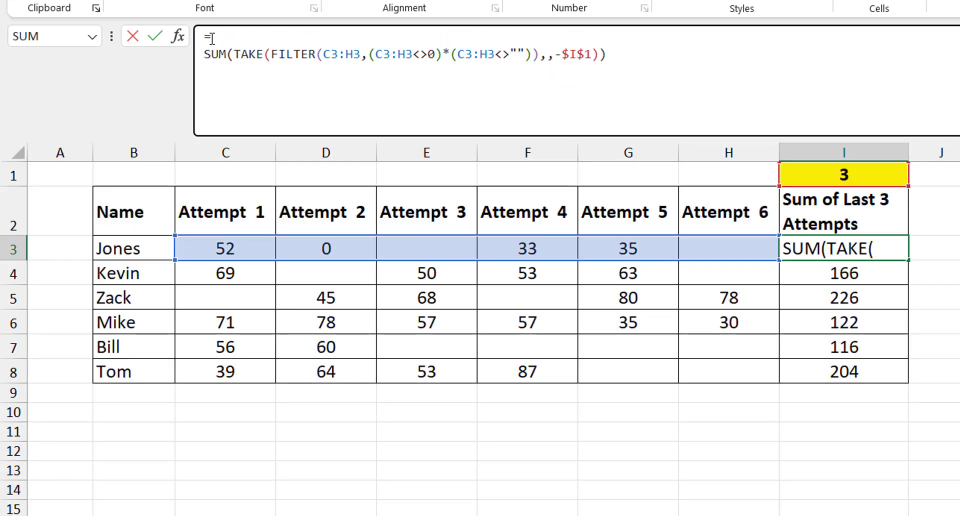
Start the I3 formula with BYROW over C3:H8 and a LAMBDA with parameter x, ahead of the existing SUM expression.
{"action": "left_click", "coordinate": [227, 36]}
{"action": "type", "text": "byrow"}
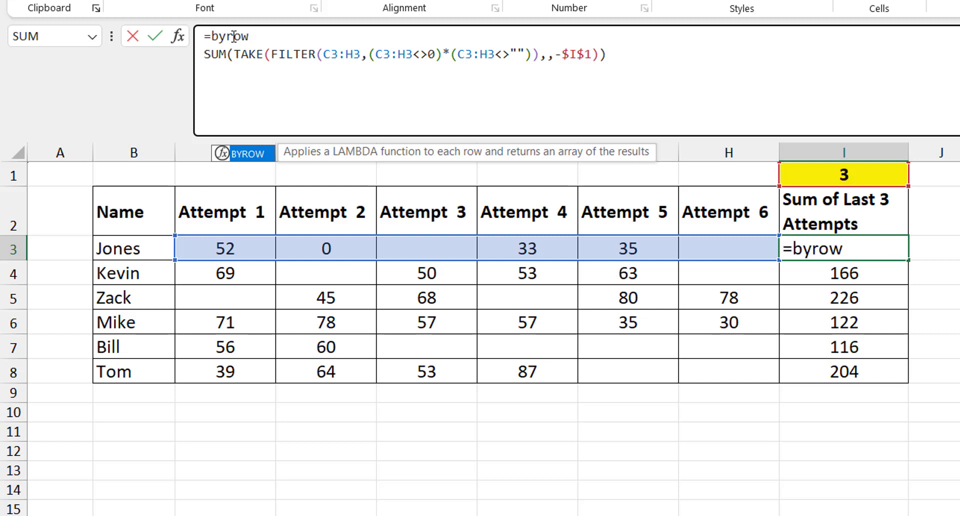
{"action": "key", "text": "Tab"}
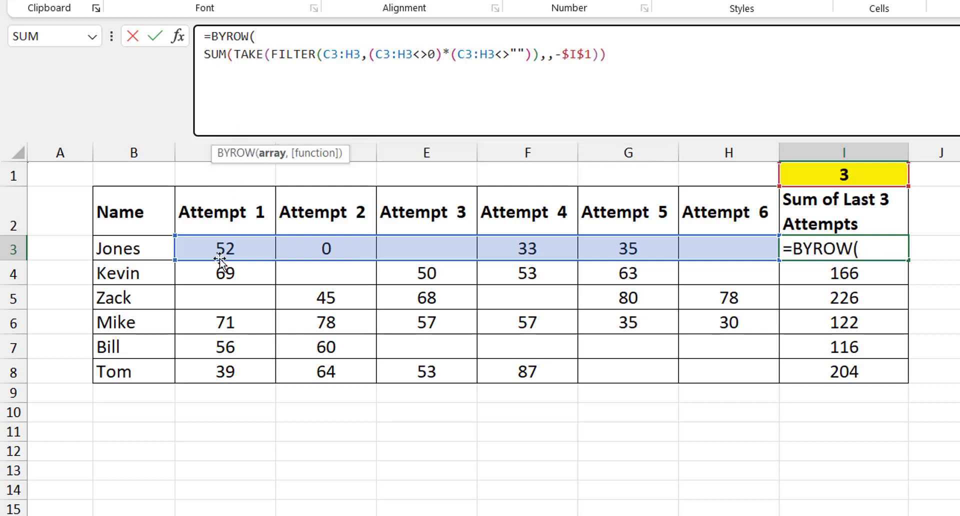
{"action": "left_click_drag", "start_coordinate": [227, 250], "coordinate": [705, 368]}
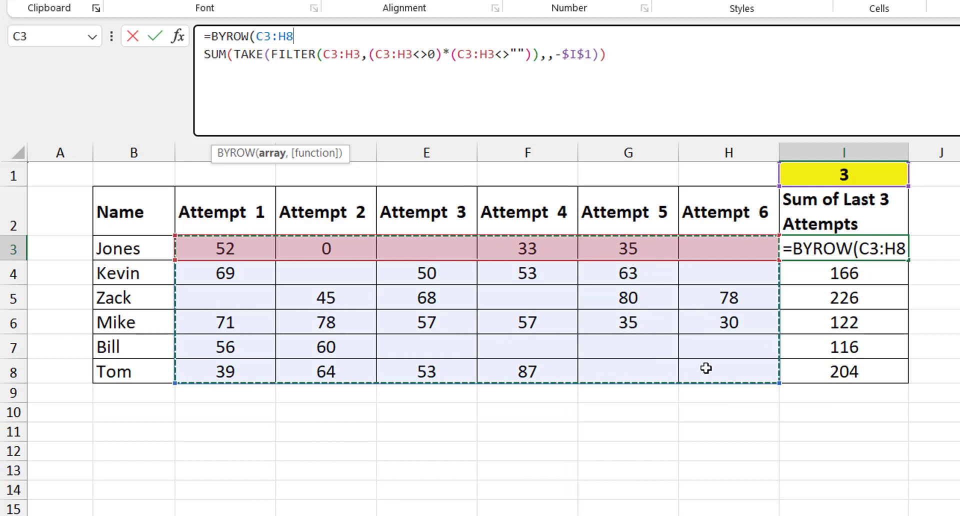
{"action": "type", "text": ","}
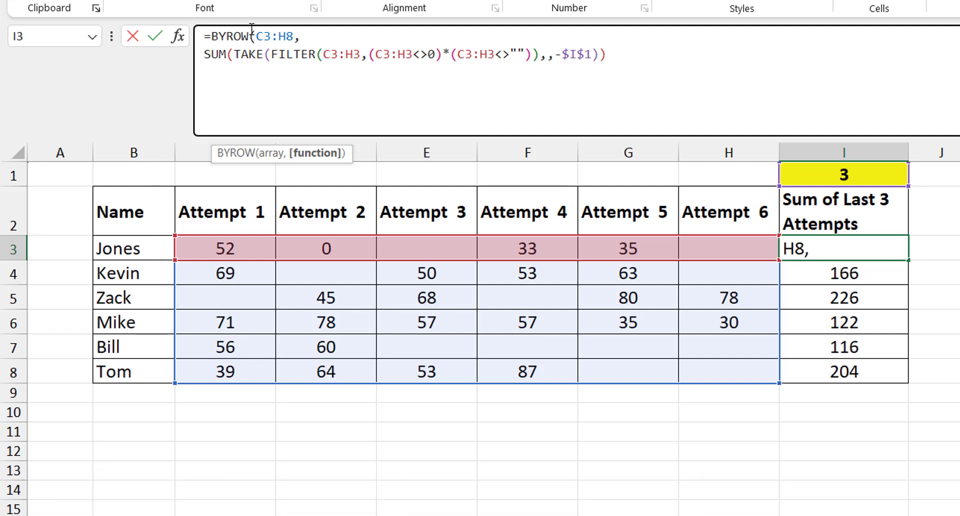
{"action": "type", "text": "lambda("}
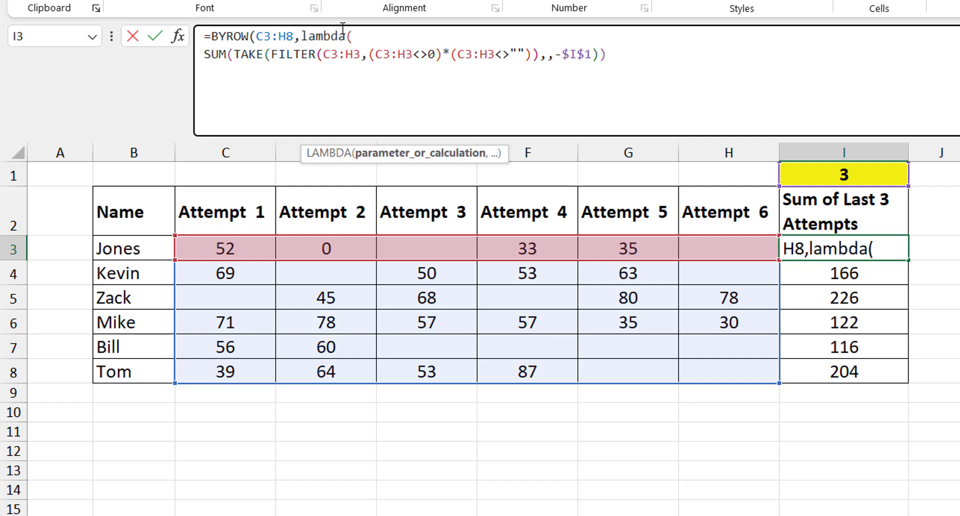
{"action": "type", "text": "x,"}
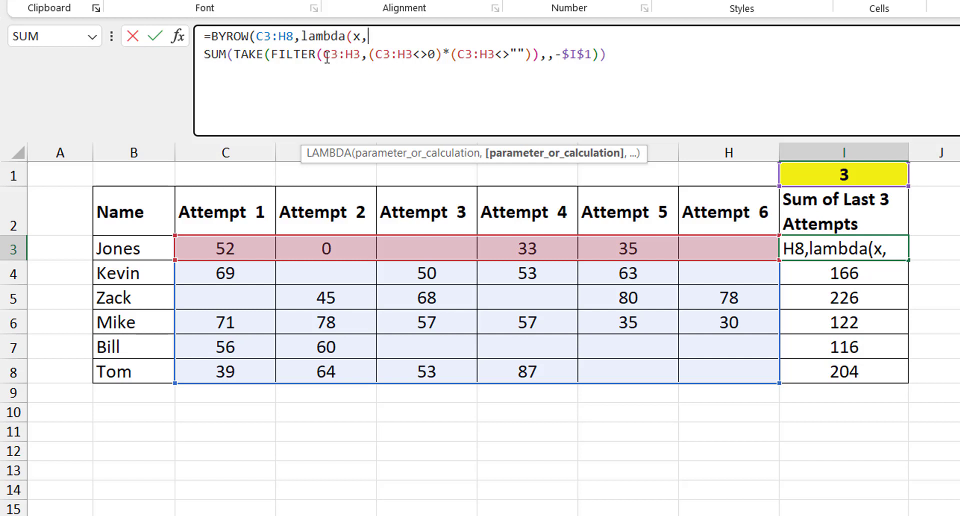
Replace all three C3:H3 references inside the FILTER function of the I3 formula with the LAMBDA parameter x.
{"action": "left_click_drag", "start_coordinate": [327, 57], "coordinate": [362, 56]}
{"action": "type", "text": "x"}
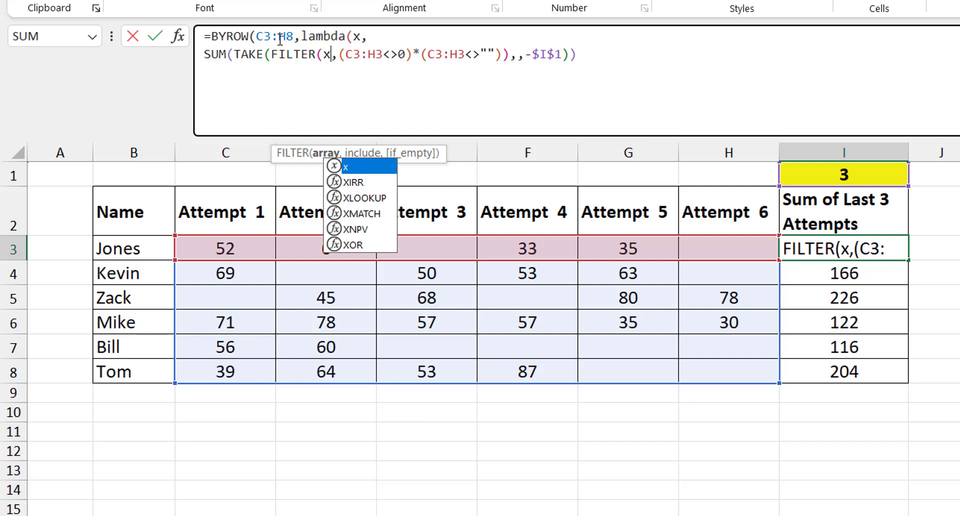
{"action": "left_click", "coordinate": [353, 55]}
{"action": "left_click_drag", "start_coordinate": [354, 56], "coordinate": [434, 61]}
{"action": "type", "text": "x,(x"}
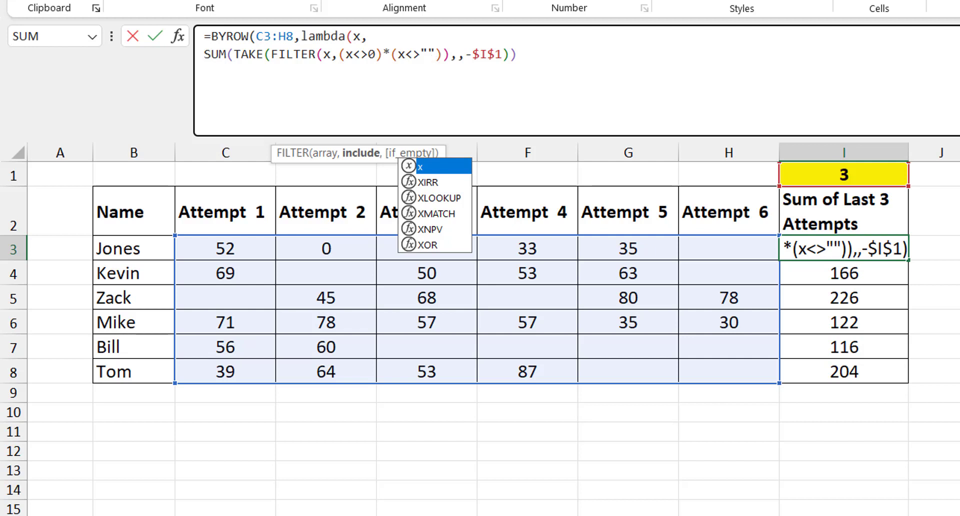
Close the LAMBDA and BYROW parentheses at the end of the I3 formula and commit it.
{"action": "left_click", "coordinate": [546, 53]}
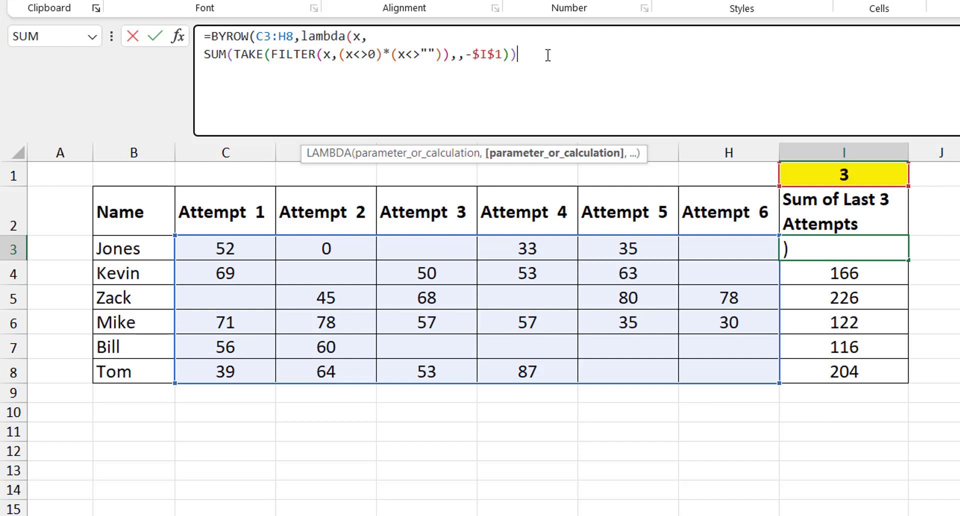
{"action": "type", "text": ")"}
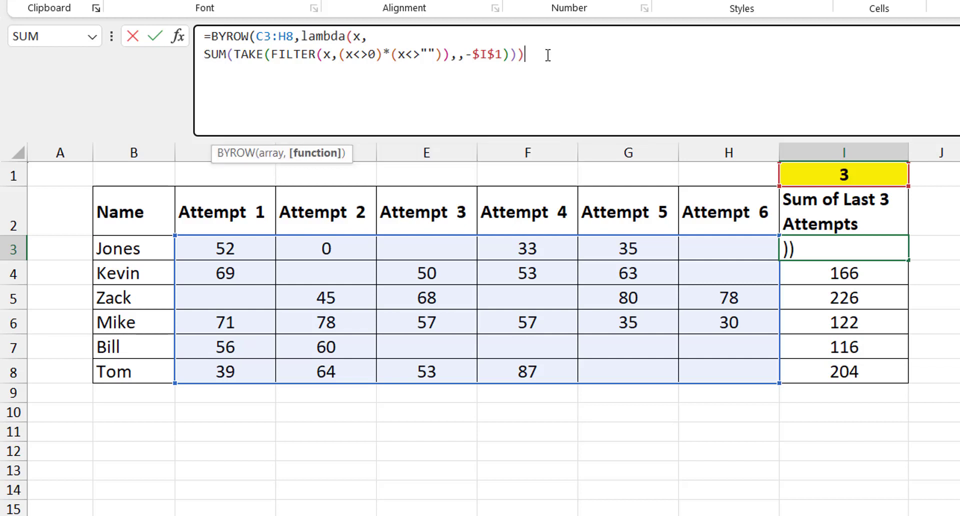
{"action": "type", "text": ")"}
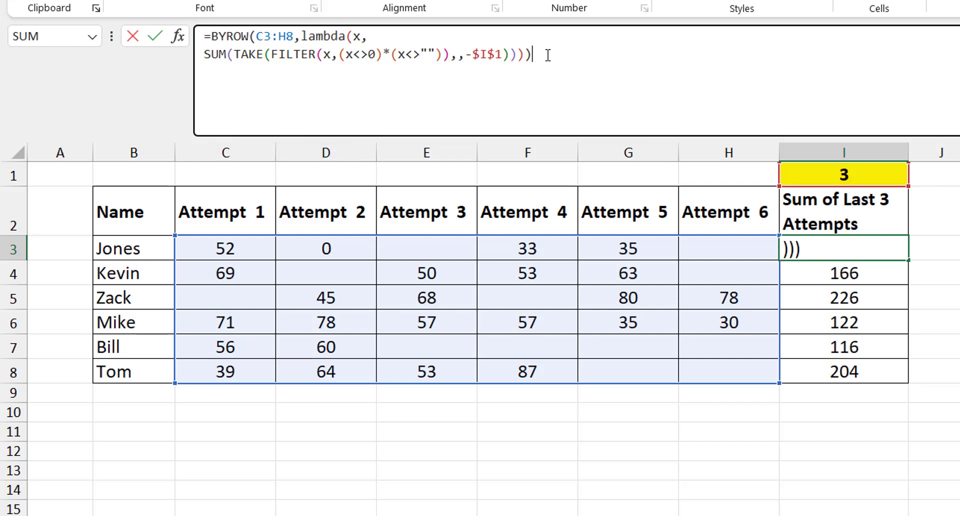
{"action": "key", "text": "Return"}
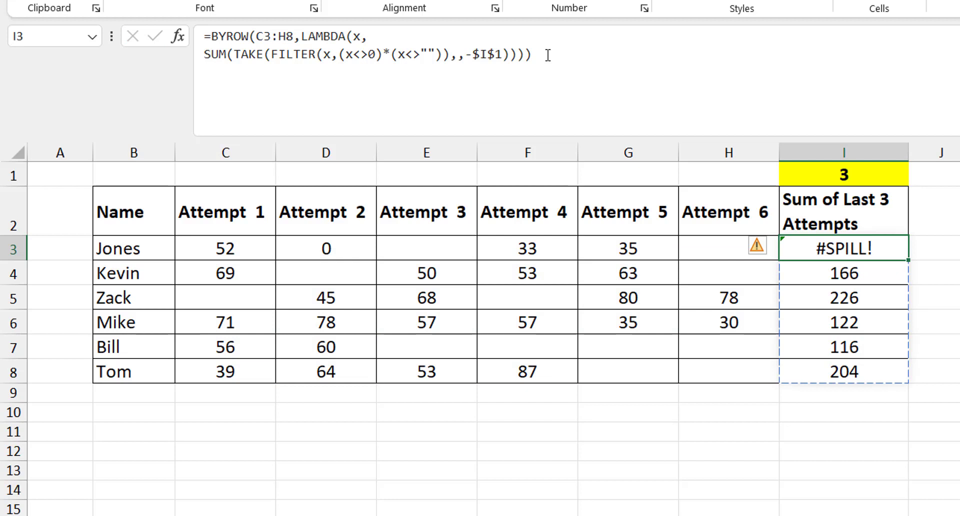
Clear the old copied formulas in I4:I8 so the BYROW formula in I3 can spill down.
{"action": "key", "text": "Down"}
{"action": "key", "text": "ctrl+shift+Down"}
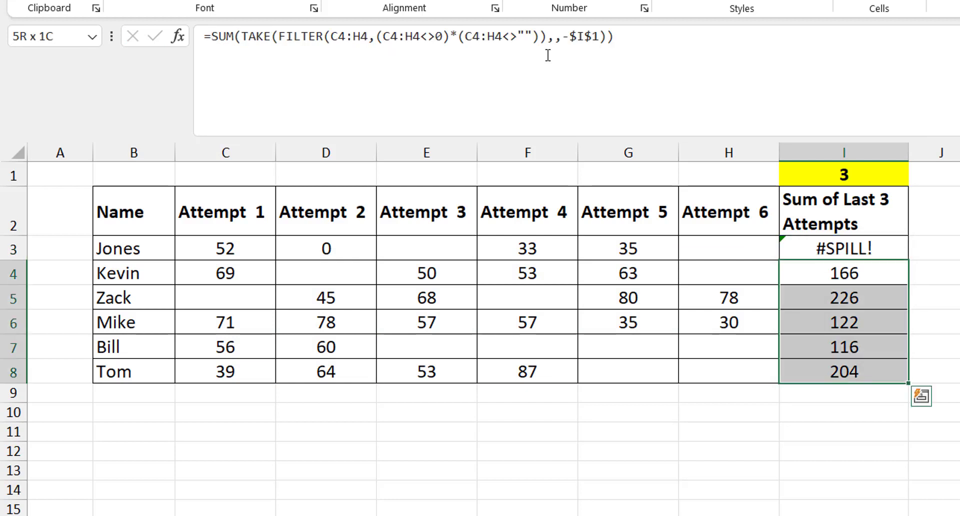
{"action": "key", "text": "Delete"}
{"action": "key", "text": "Up"}
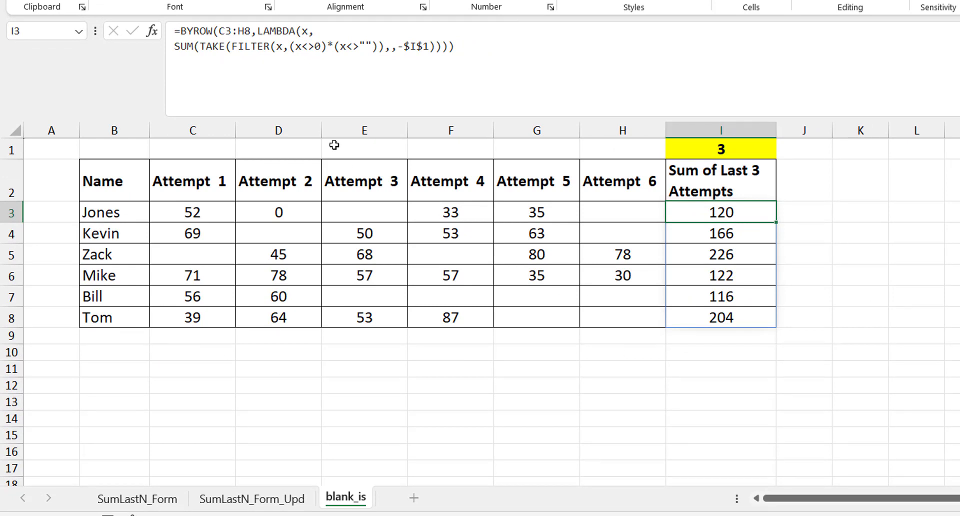
Extend the BYROW array in the I3 formula to C3:H10.
{"action": "left_click", "coordinate": [248, 31]}
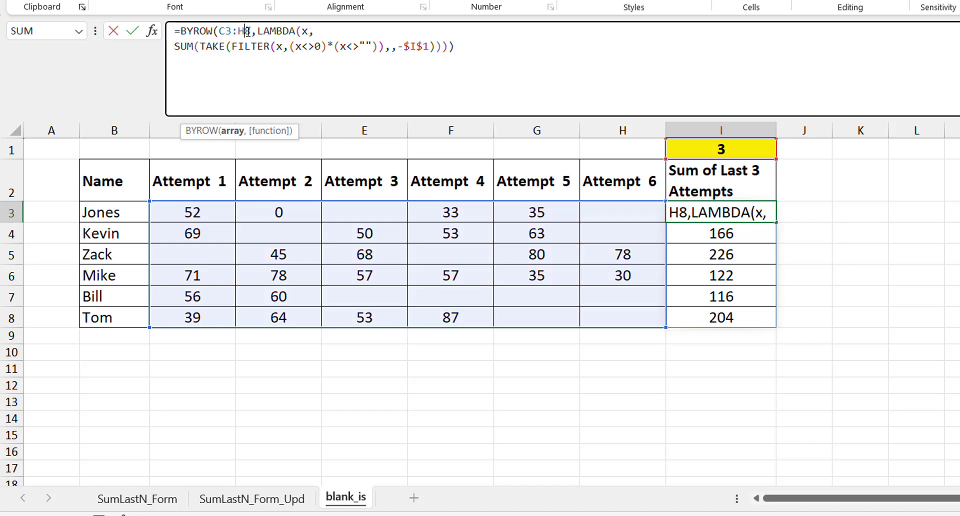
{"action": "key", "text": "BackSpace"}
{"action": "type", "text": "10"}
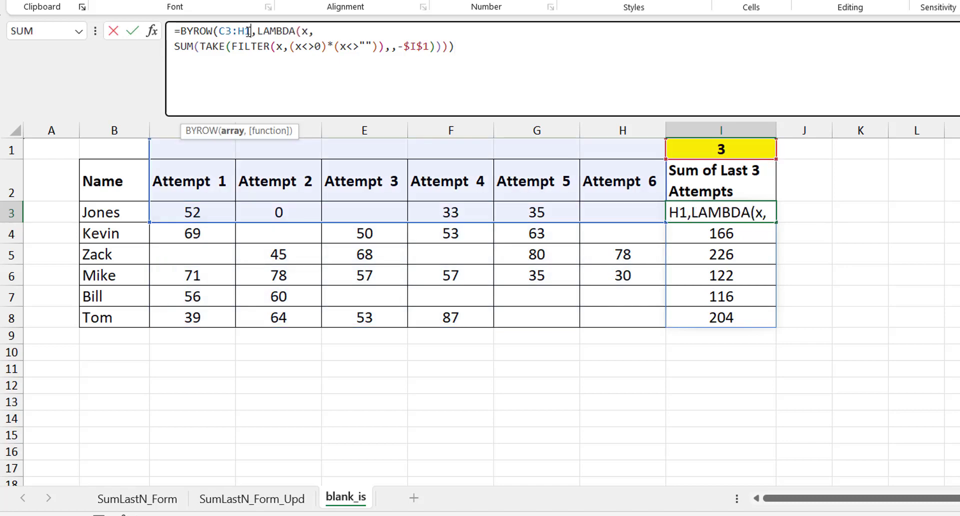
{"action": "key", "text": "ctrl+Return"}
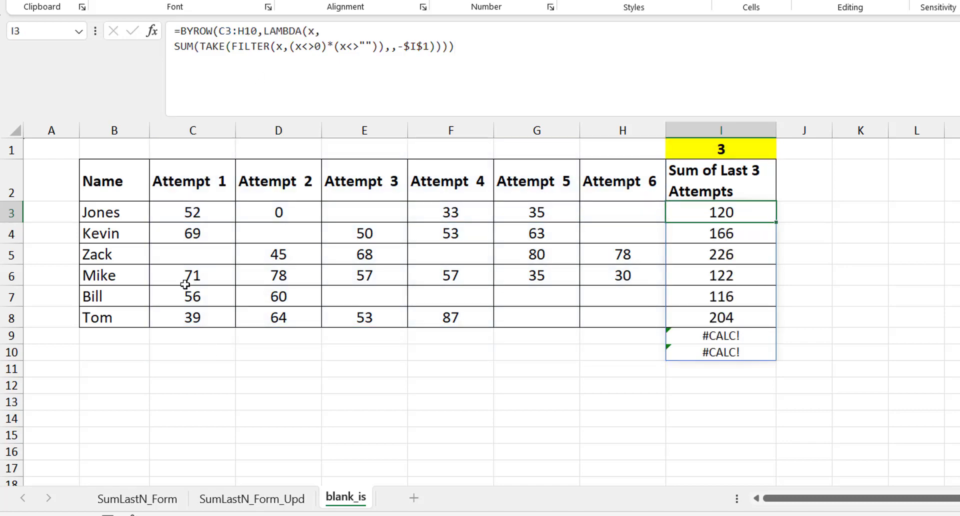
Copy the attempt values in C7:H8 into the two rows below the table, starting at C9.
{"action": "left_click_drag", "start_coordinate": [189, 295], "coordinate": [615, 315]}
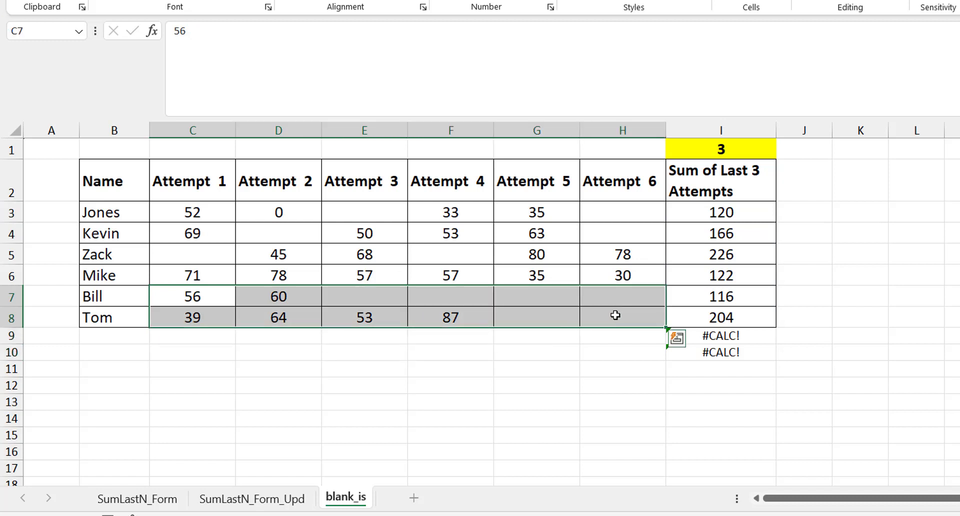
{"action": "key", "text": "ctrl+c"}
{"action": "key", "text": "Down"}
{"action": "key", "text": "Down"}
{"action": "key", "text": "ctrl+v"}
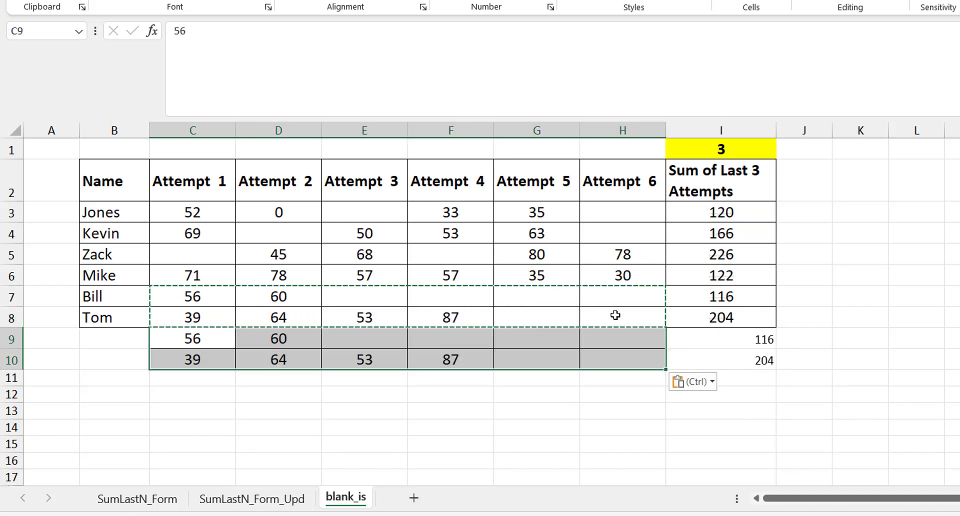
Copy the cell formatting of I8 to the spilled result cells I9:I10, then select I3.
{"action": "left_click", "coordinate": [747, 314]}
{"action": "key", "text": "ctrl+c"}
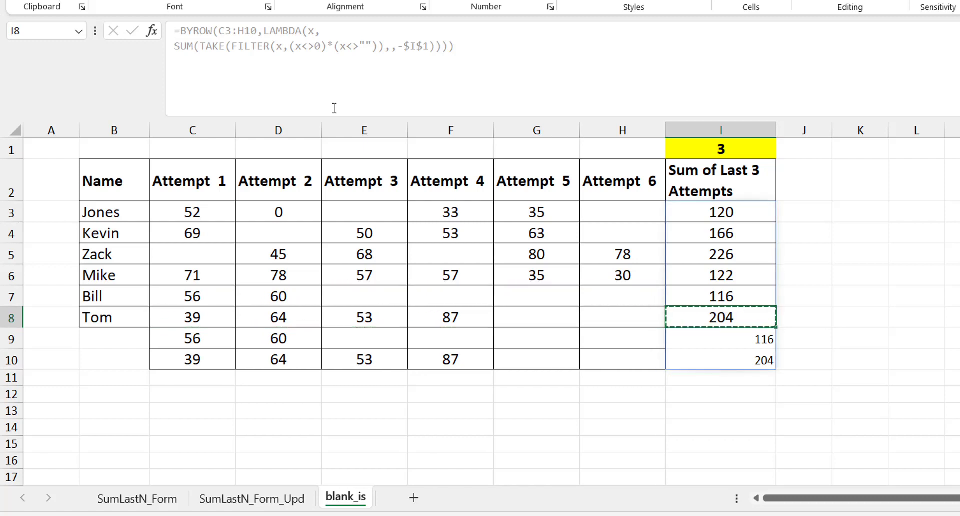
{"action": "left_click_drag", "start_coordinate": [739, 339], "coordinate": [734, 360]}
{"action": "key", "text": "ctrl+v"}
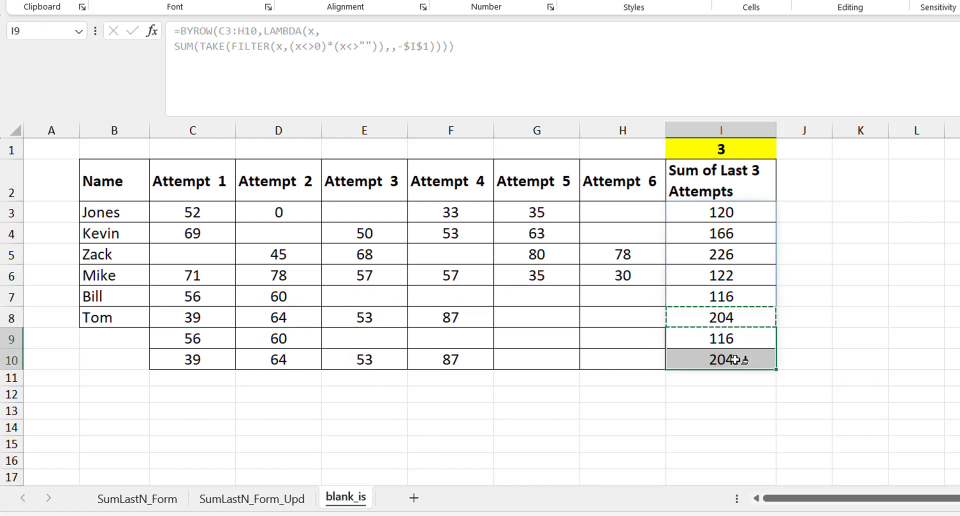
{"action": "key", "text": "Escape"}
{"action": "left_click", "coordinate": [732, 214]}
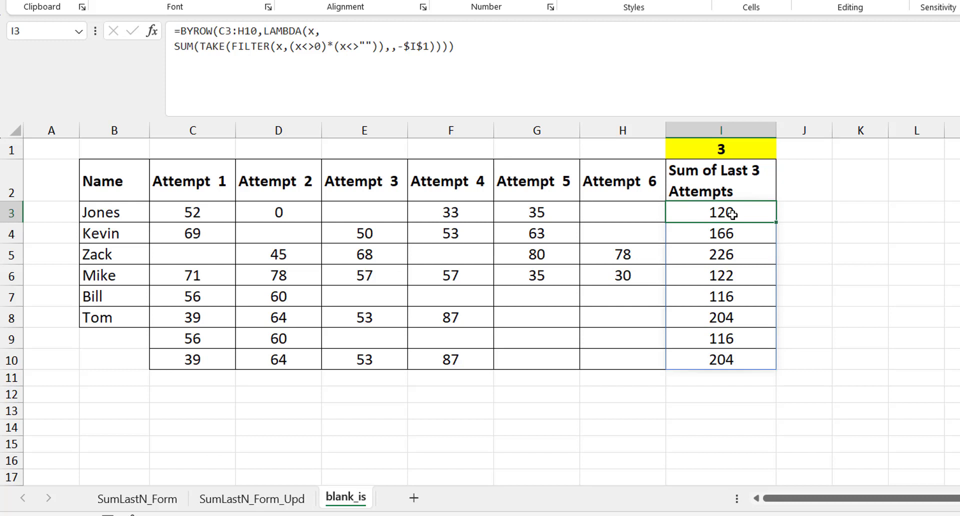